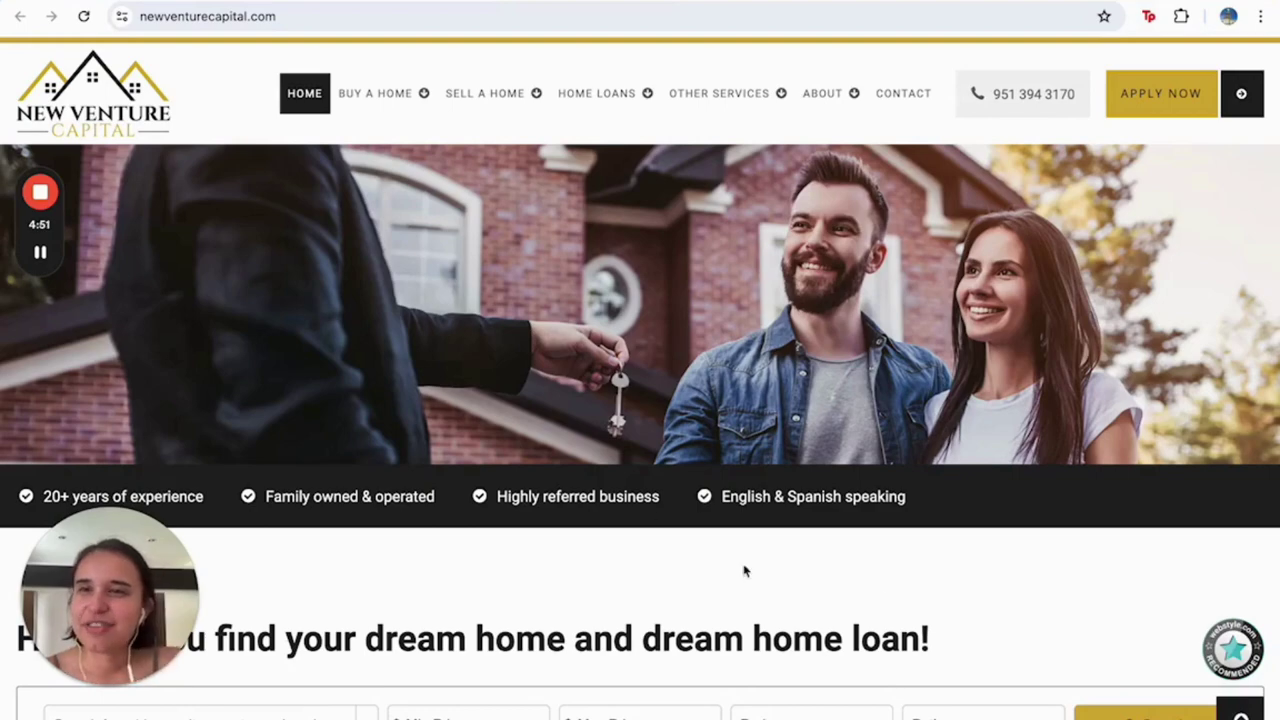
# Scroll the homepage to show the dream-home search form, listings map and Pending/Active property cards
pyautogui.scroll(-3, 525, 640)
pyautogui.scroll(-15, 525, 640)
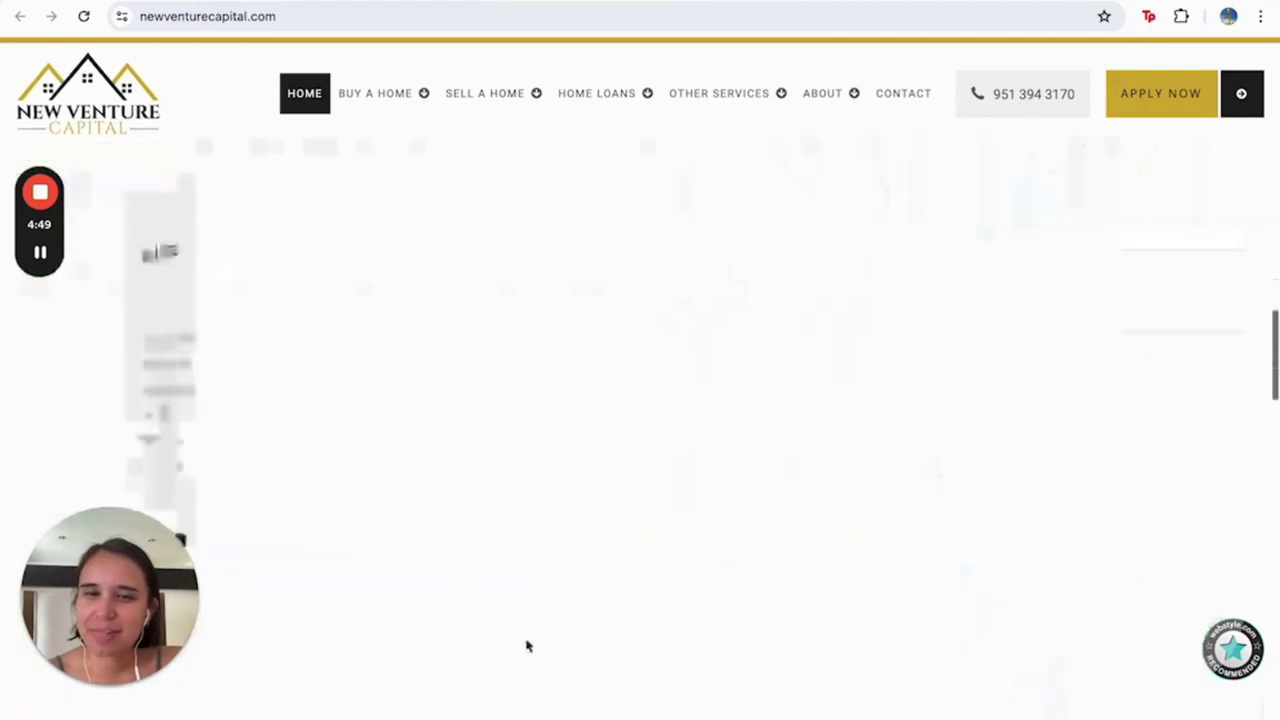
pyautogui.scroll(-5, 605, 347)
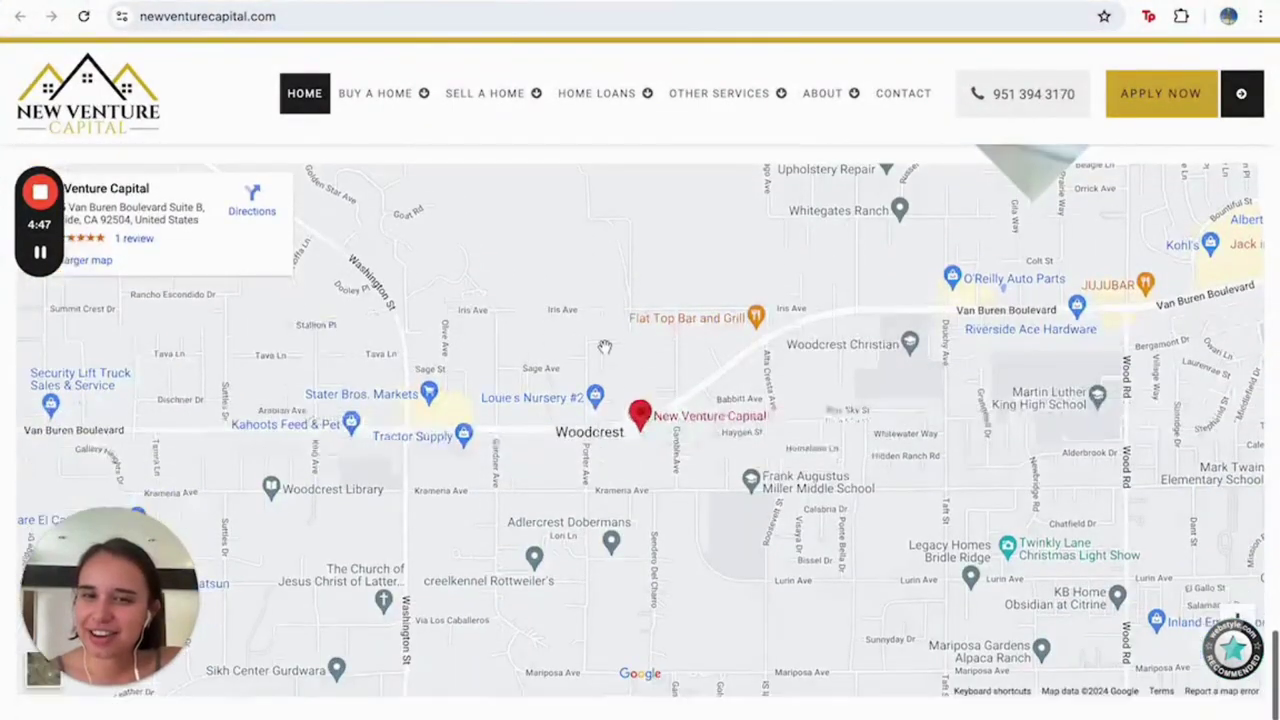
pyautogui.scroll(15, 605, 347)
pyautogui.scroll(20, 605, 347)
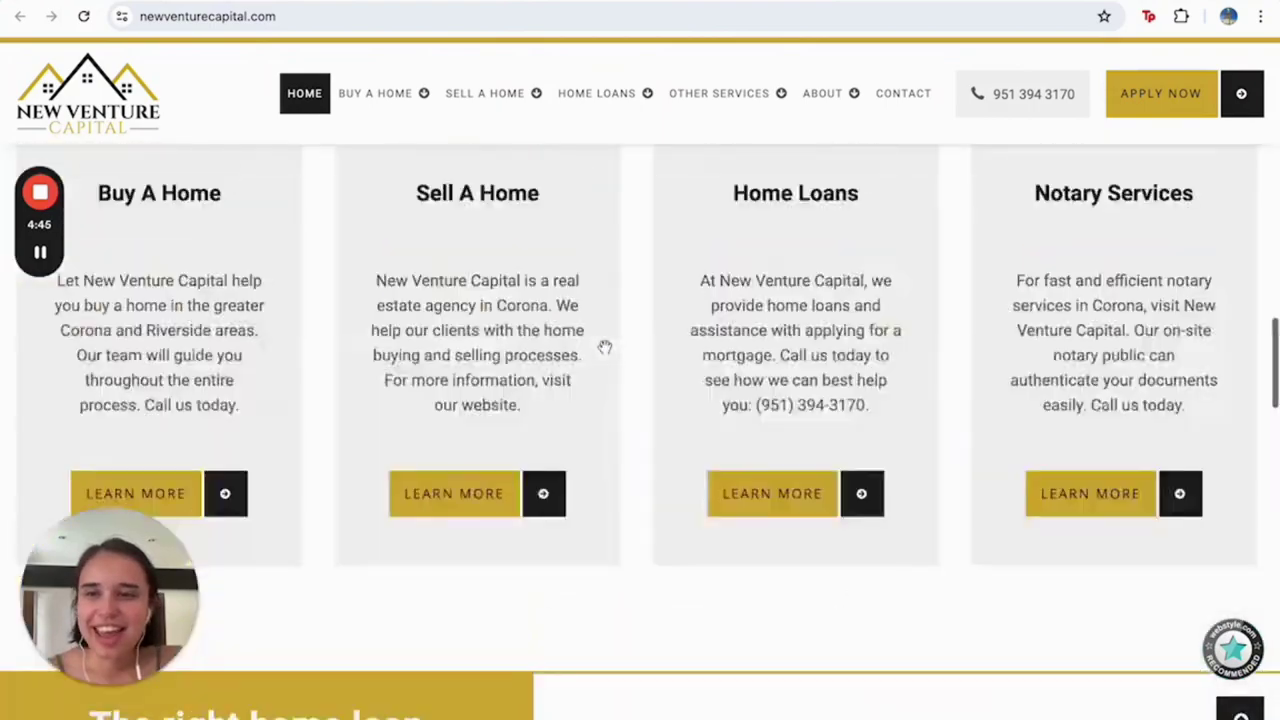
pyautogui.scroll(-1, 604, 347)
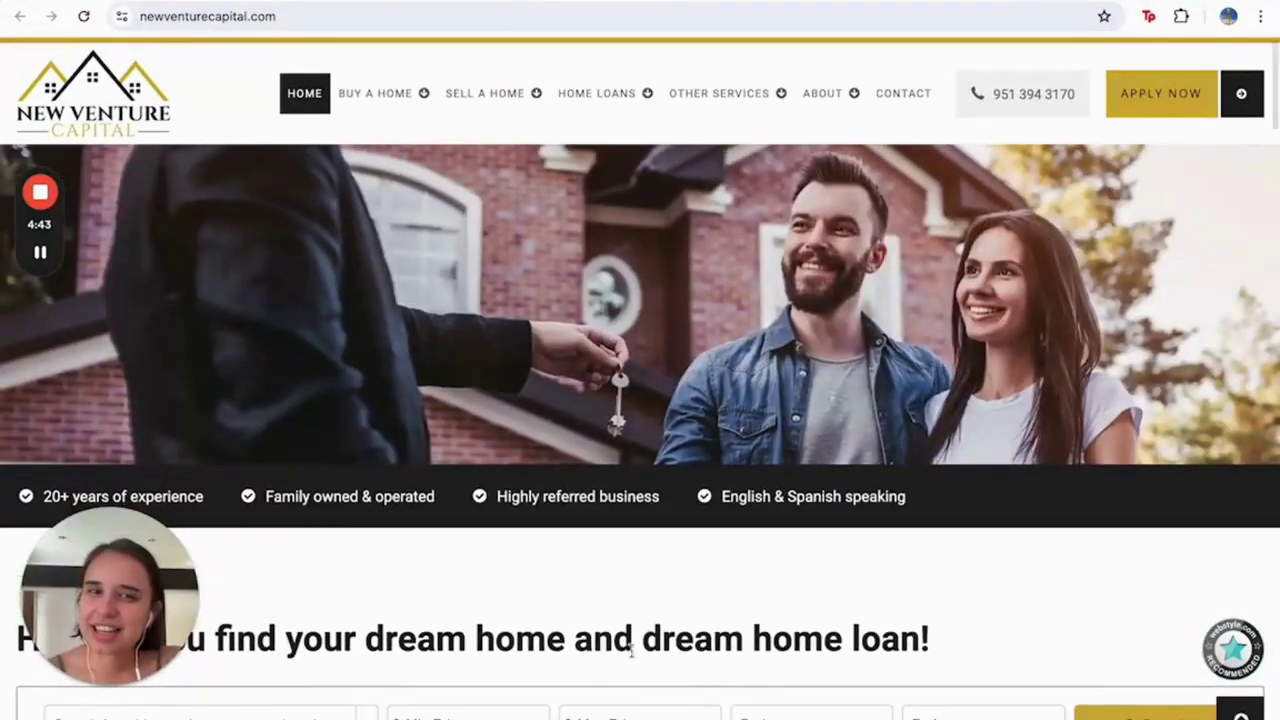
pyautogui.scroll(-5, 712, 570)
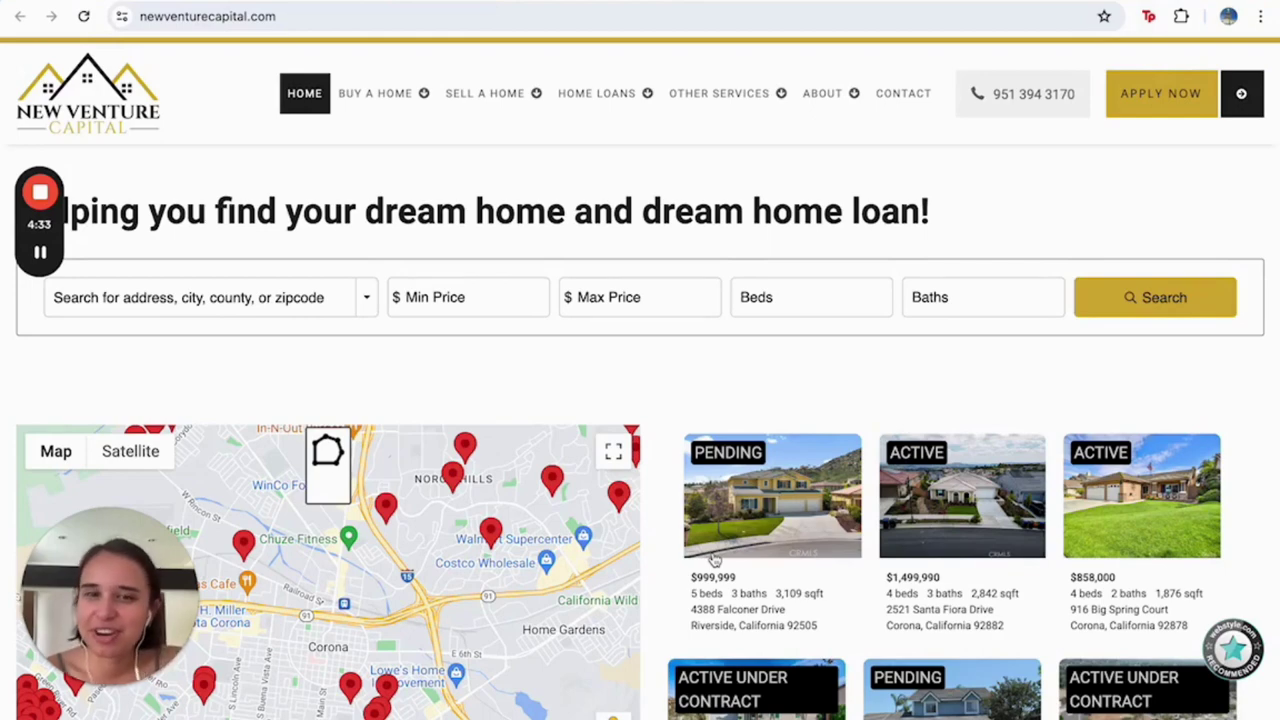
pyautogui.scroll(-1, 714, 397)
pyautogui.scroll(3, 714, 398)
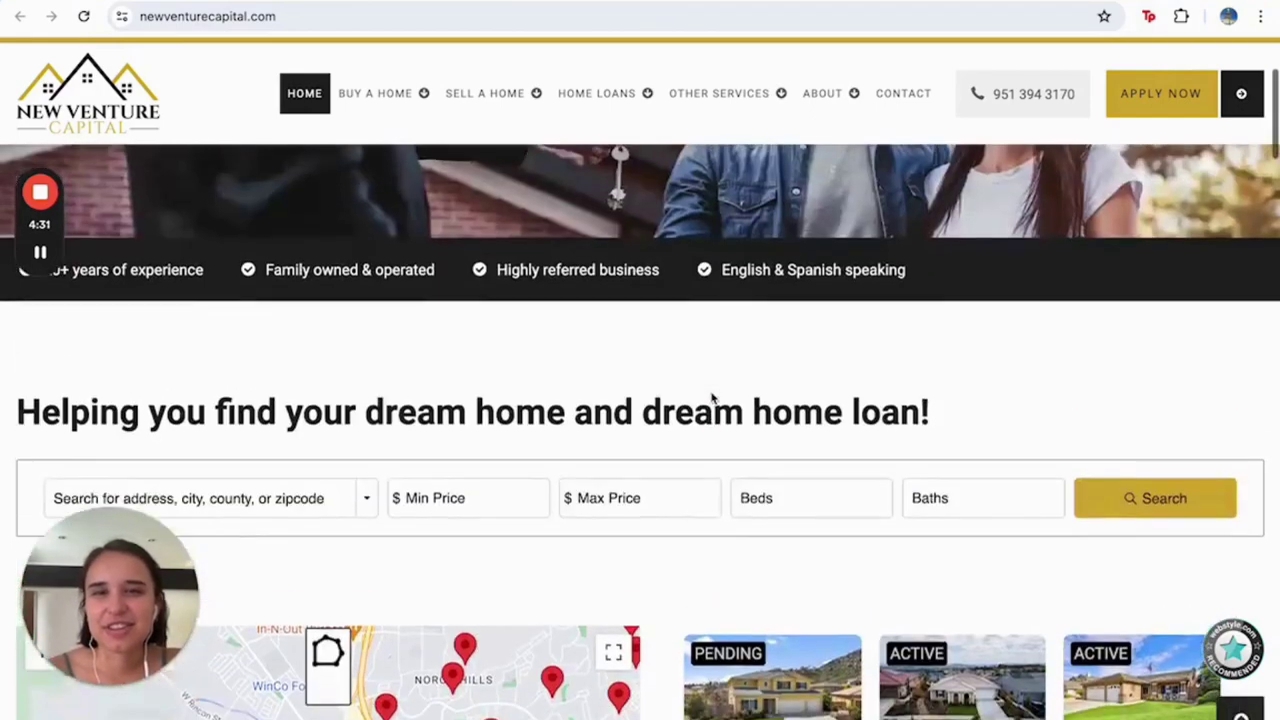
pyautogui.scroll(-3, 763, 300)
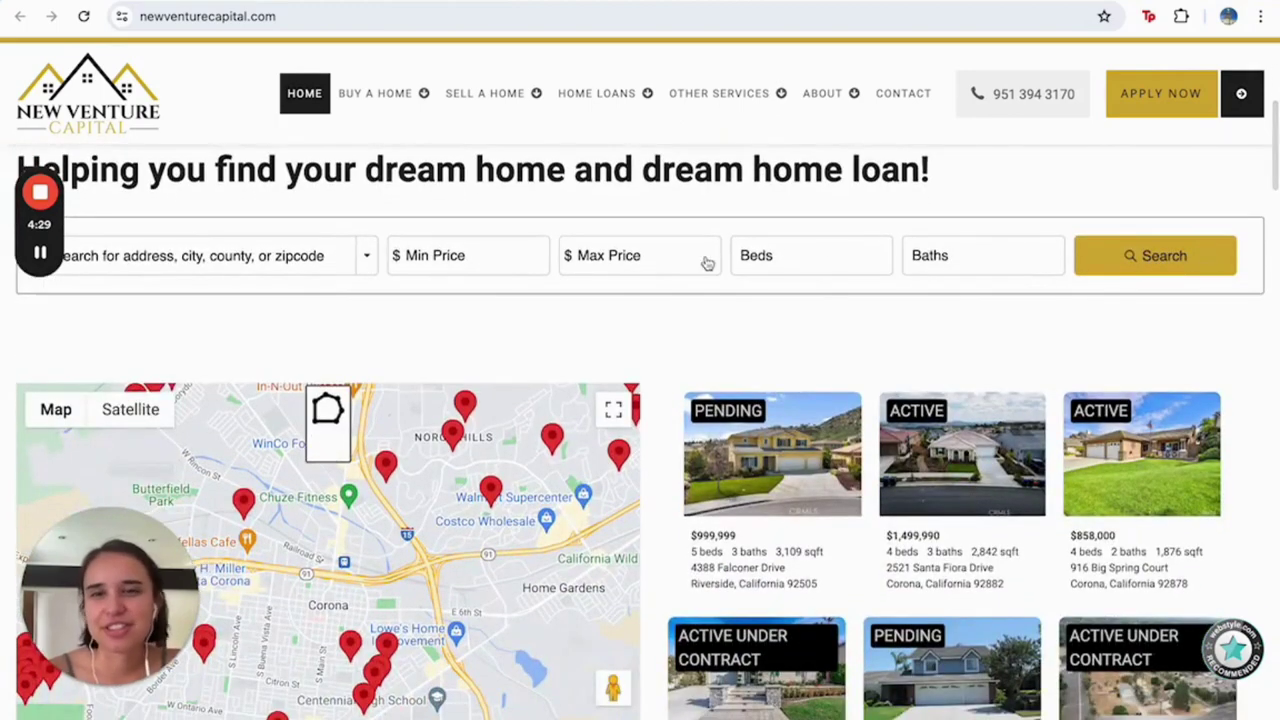
pyautogui.scroll(1, 437, 318)
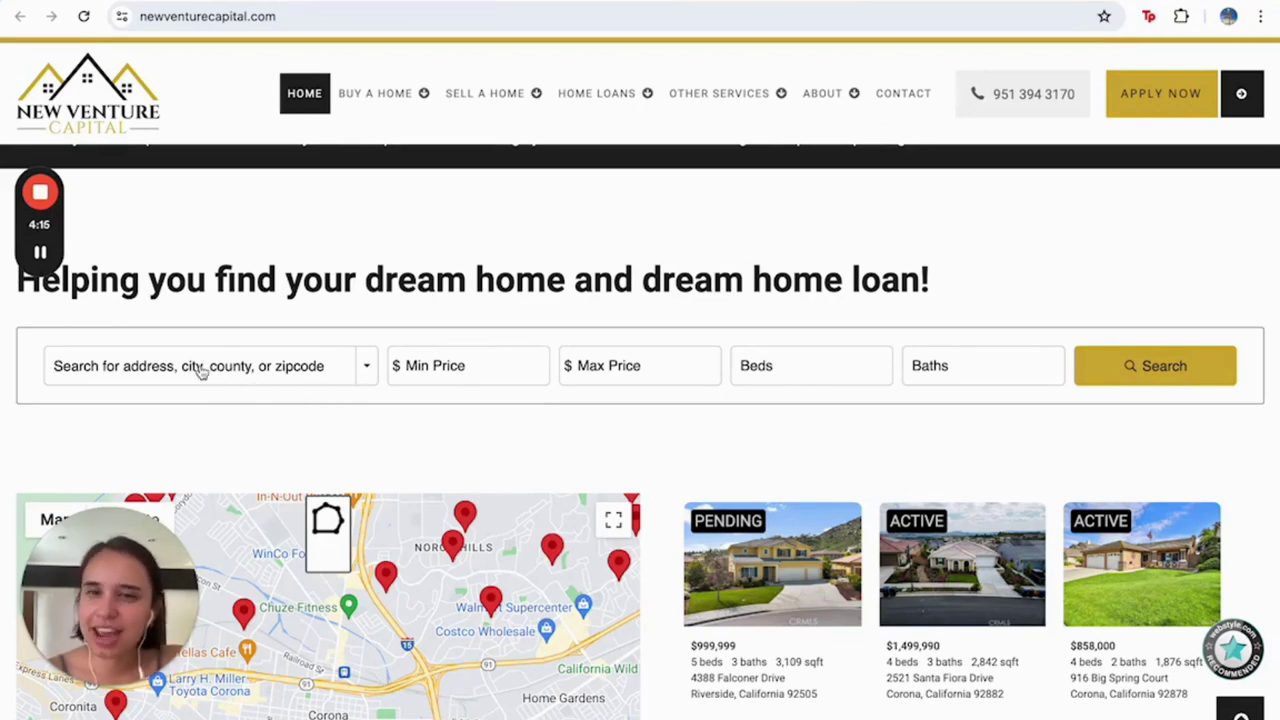
pyautogui.scroll(-1, 517, 414)
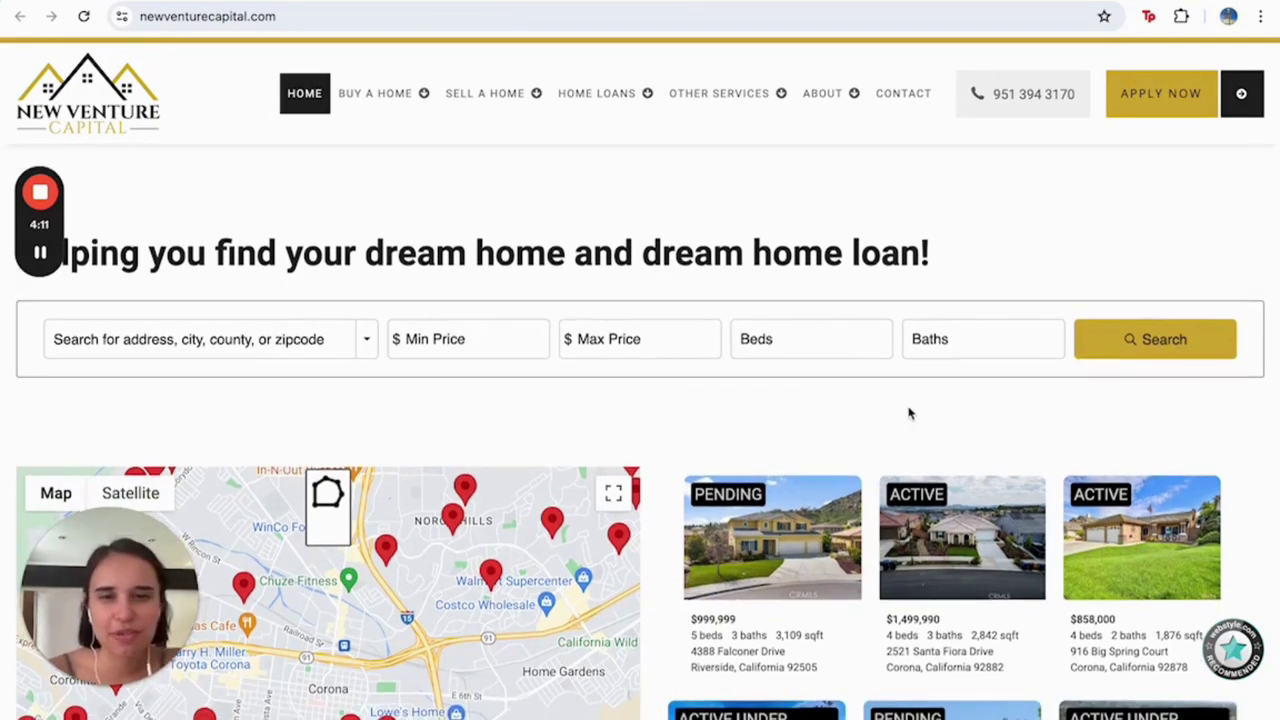
pyautogui.scroll(-2, 909, 414)
pyautogui.scroll(4, 909, 414)
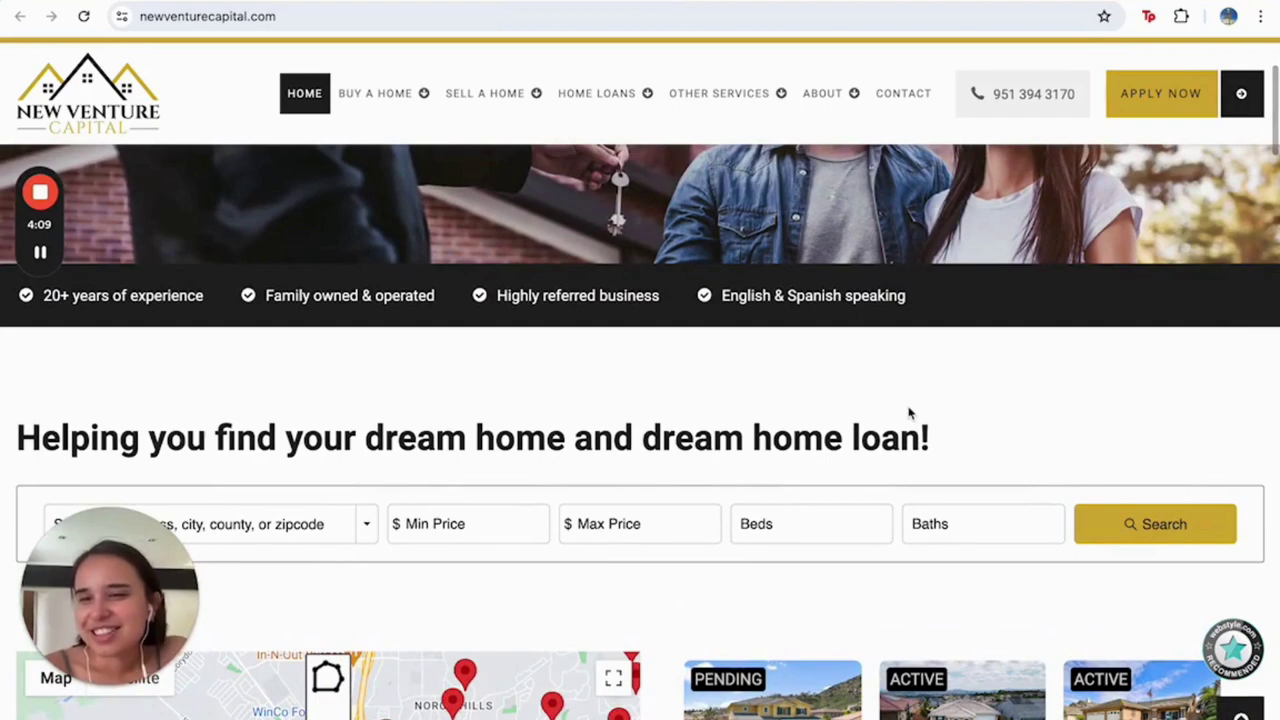
pyautogui.scroll(-4, 909, 414)
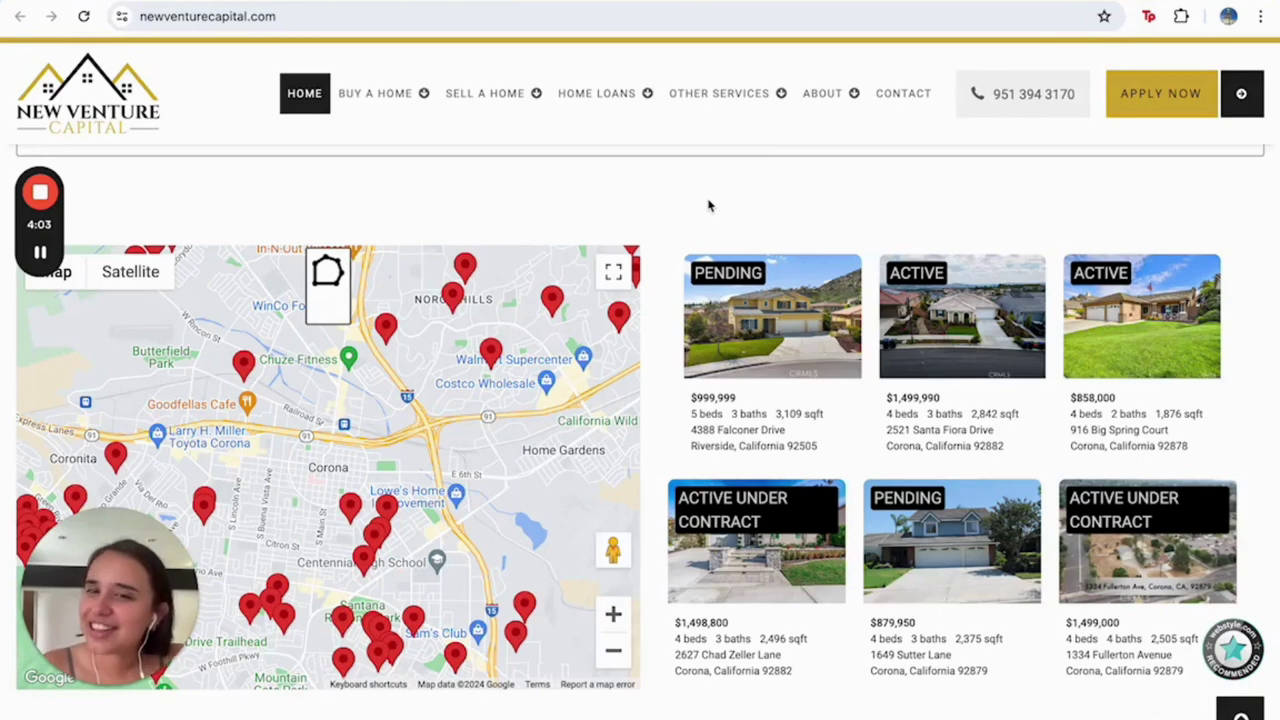
pyautogui.scroll(-2, 708, 205)
pyautogui.scroll(2, 708, 205)
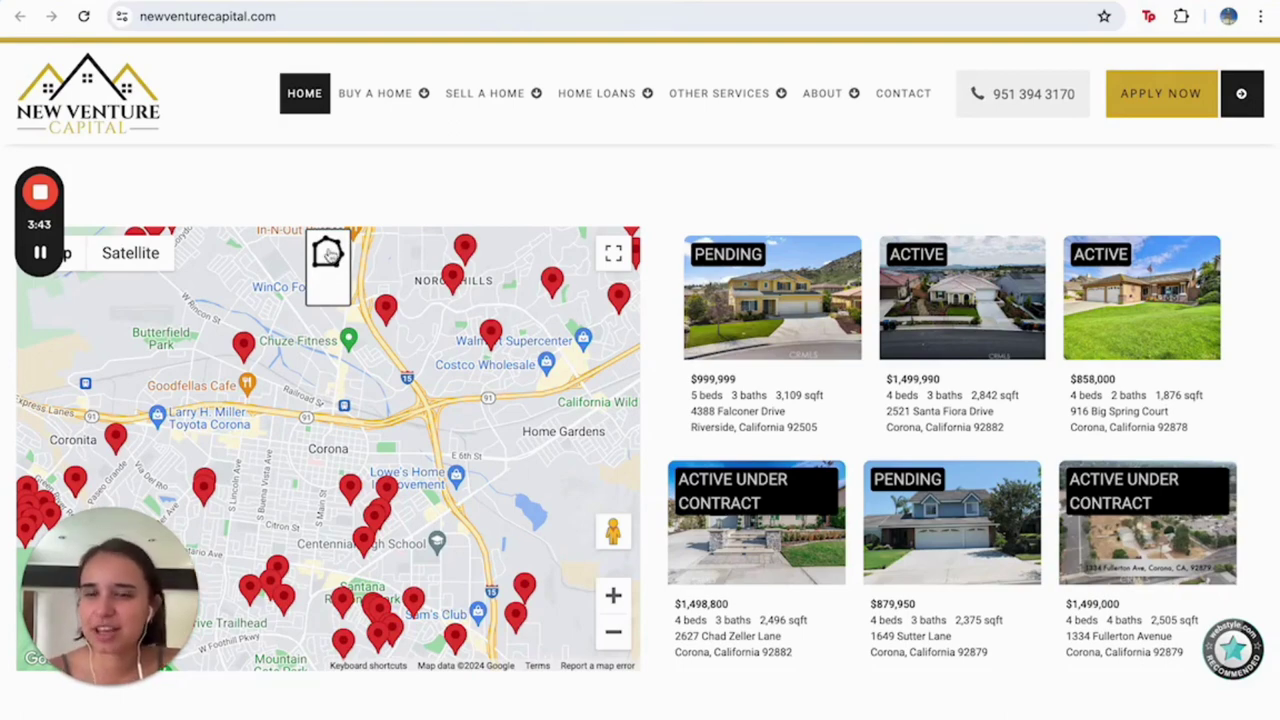
pyautogui.scroll(-2, 335, 240)
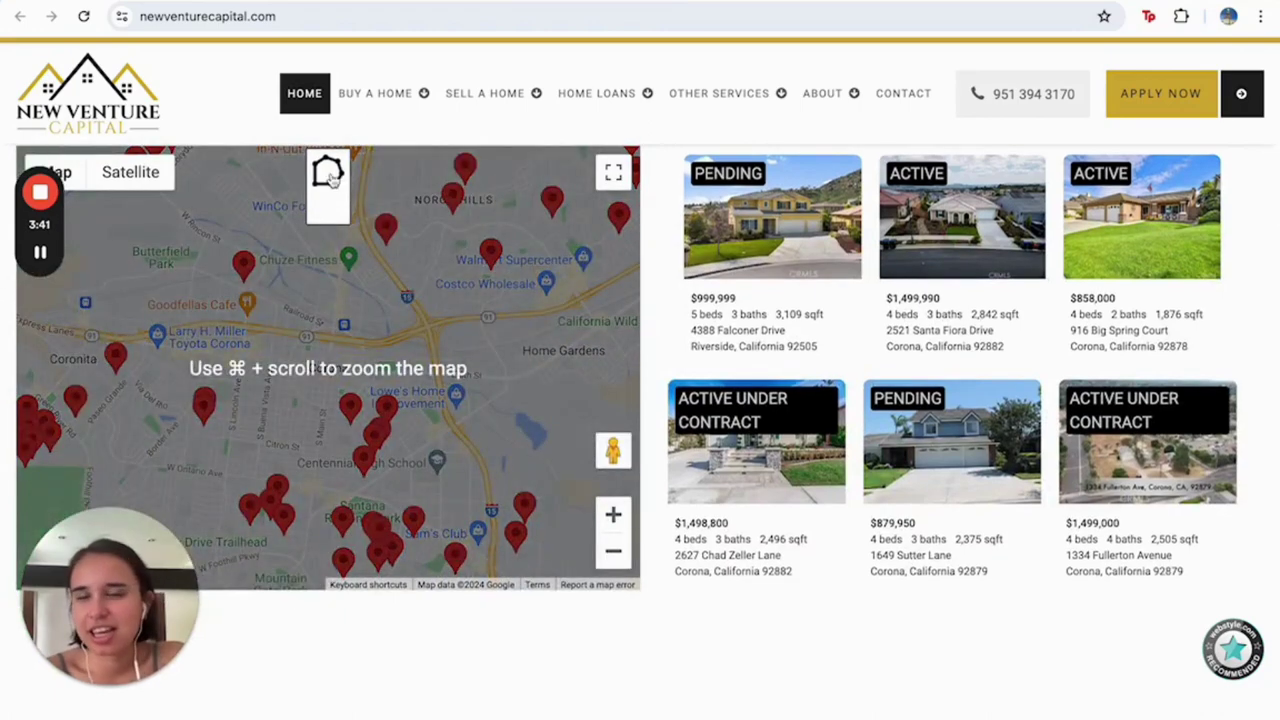
# Draw a closed polygon around central Corona, leaving six homes priced $429,900–$1,499,000
pyautogui.click(332, 176)
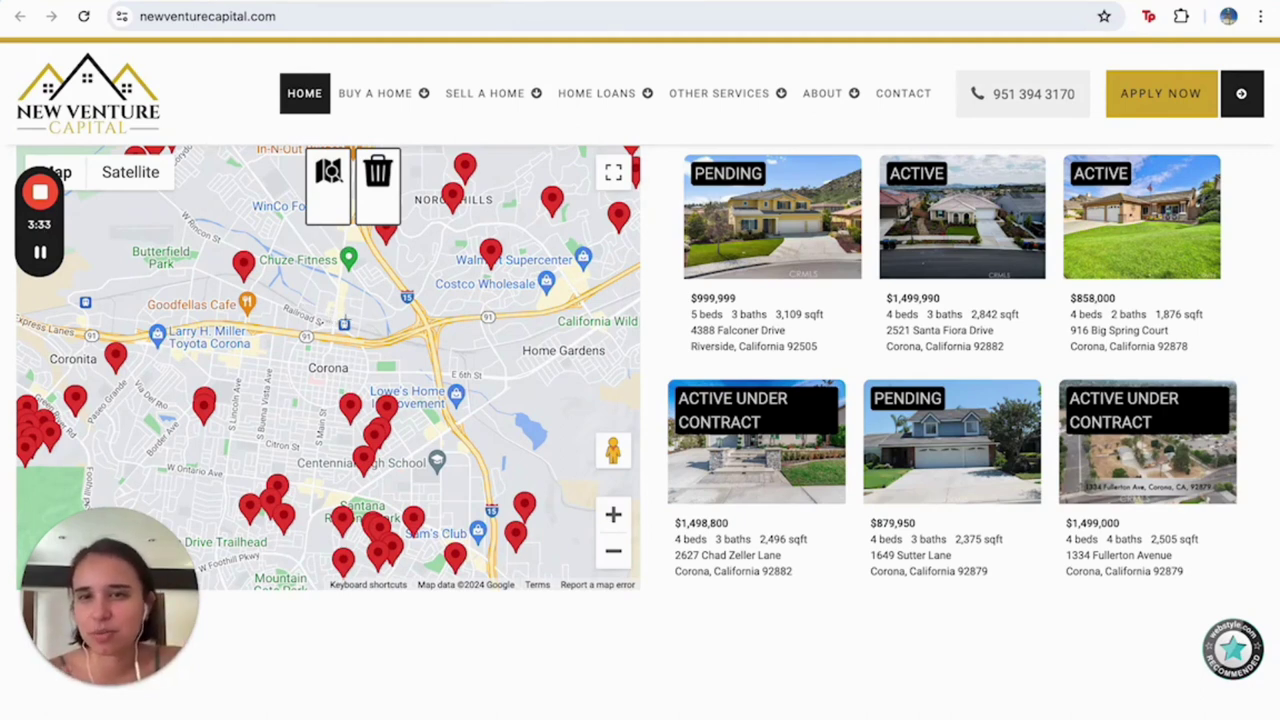
pyautogui.moveTo(340, 272); pyautogui.dragTo(182, 363)
pyautogui.click(182, 363)
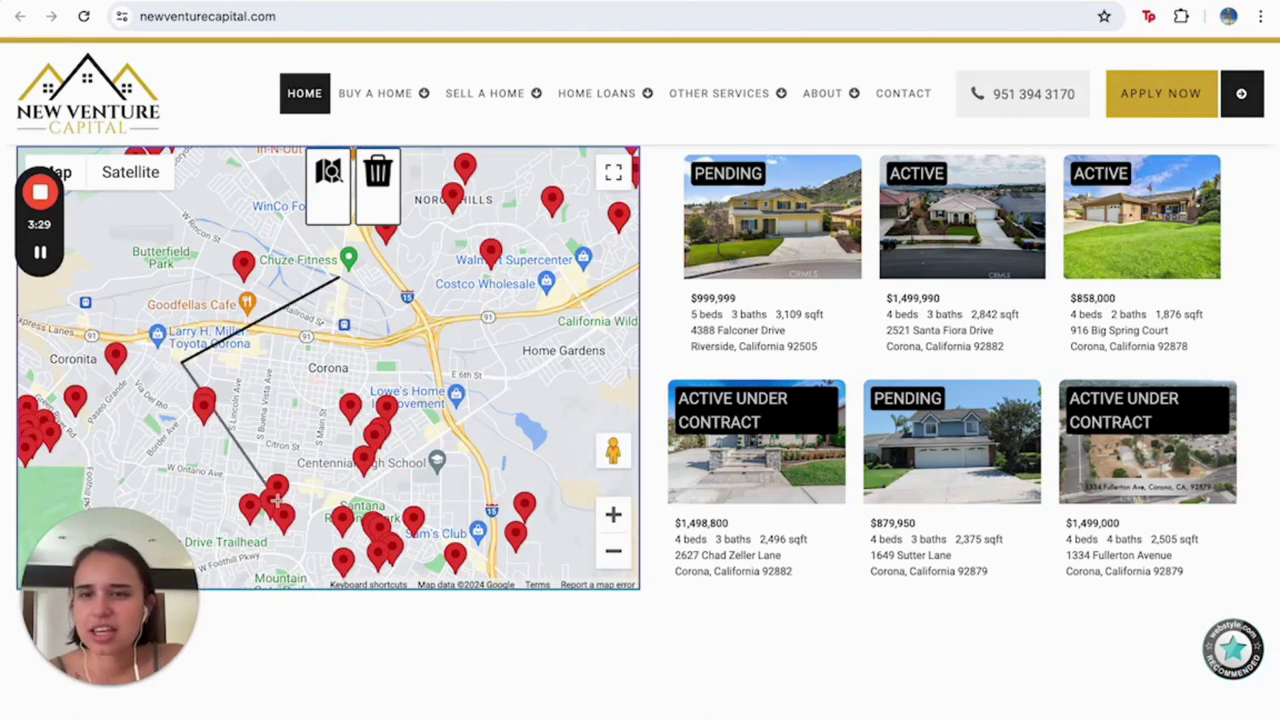
pyautogui.click(208, 488)
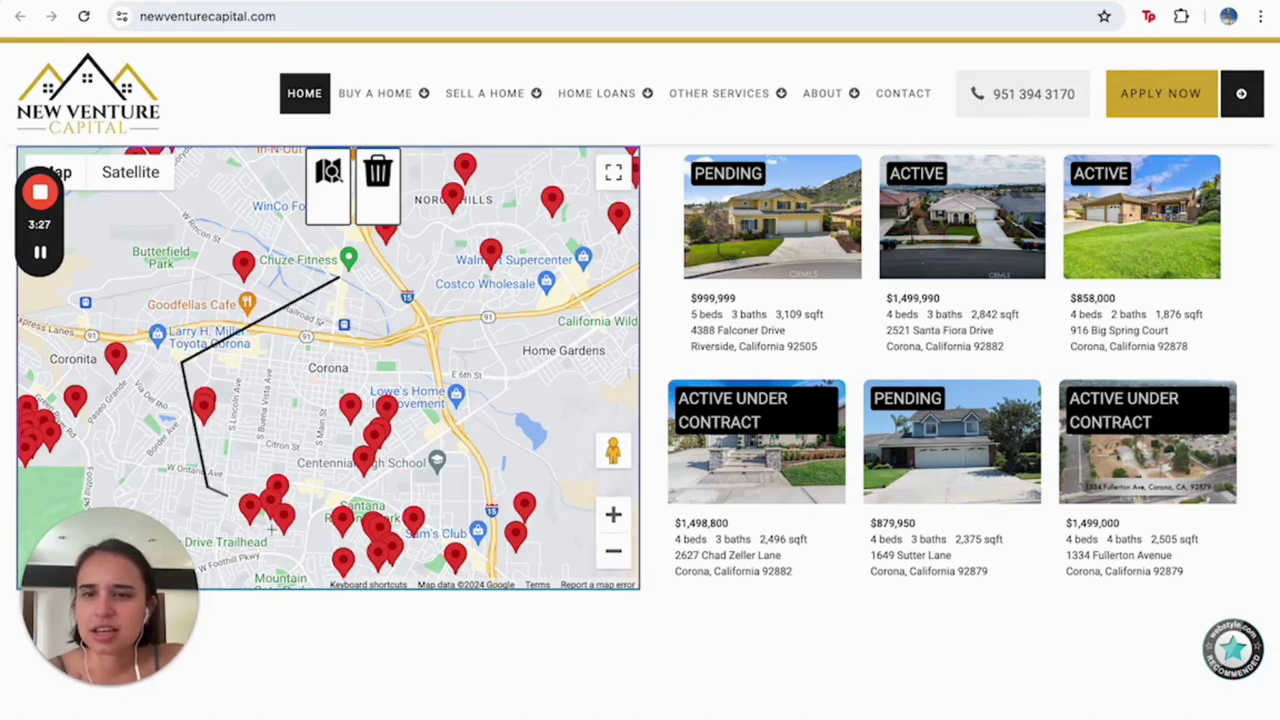
pyautogui.click(319, 563)
pyautogui.click(460, 503)
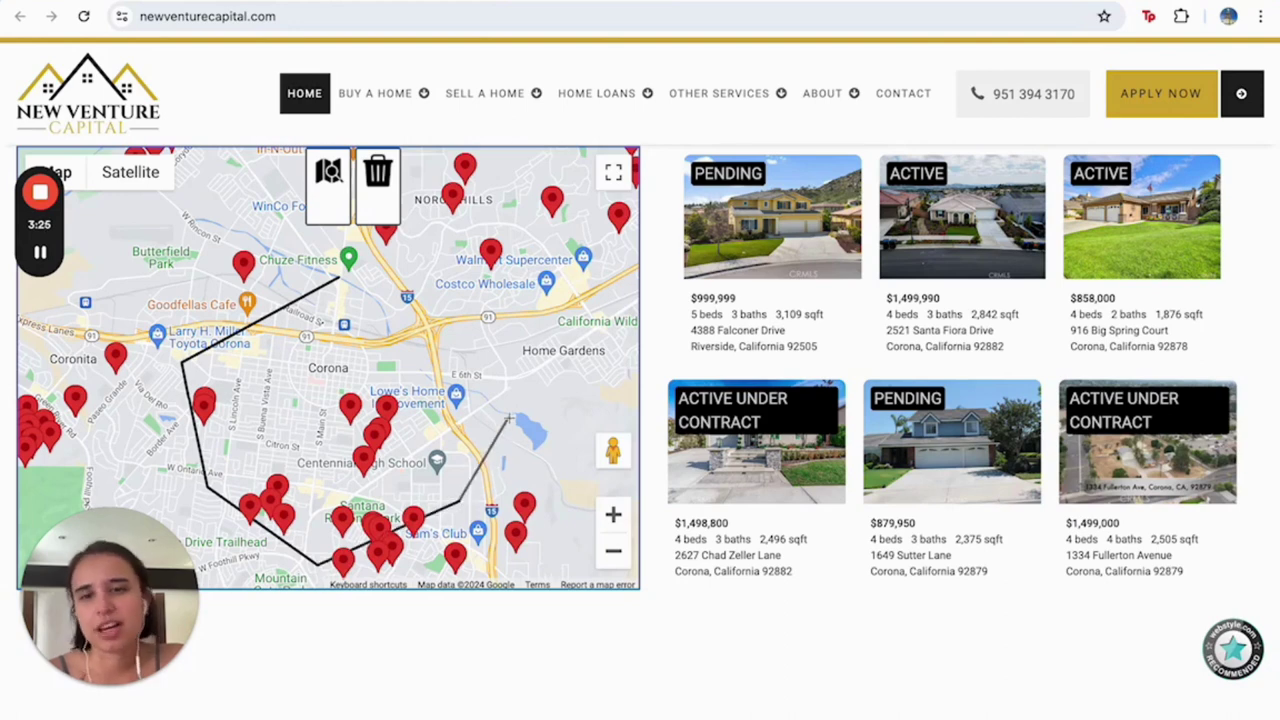
pyautogui.click(490, 400)
pyautogui.click(435, 285)
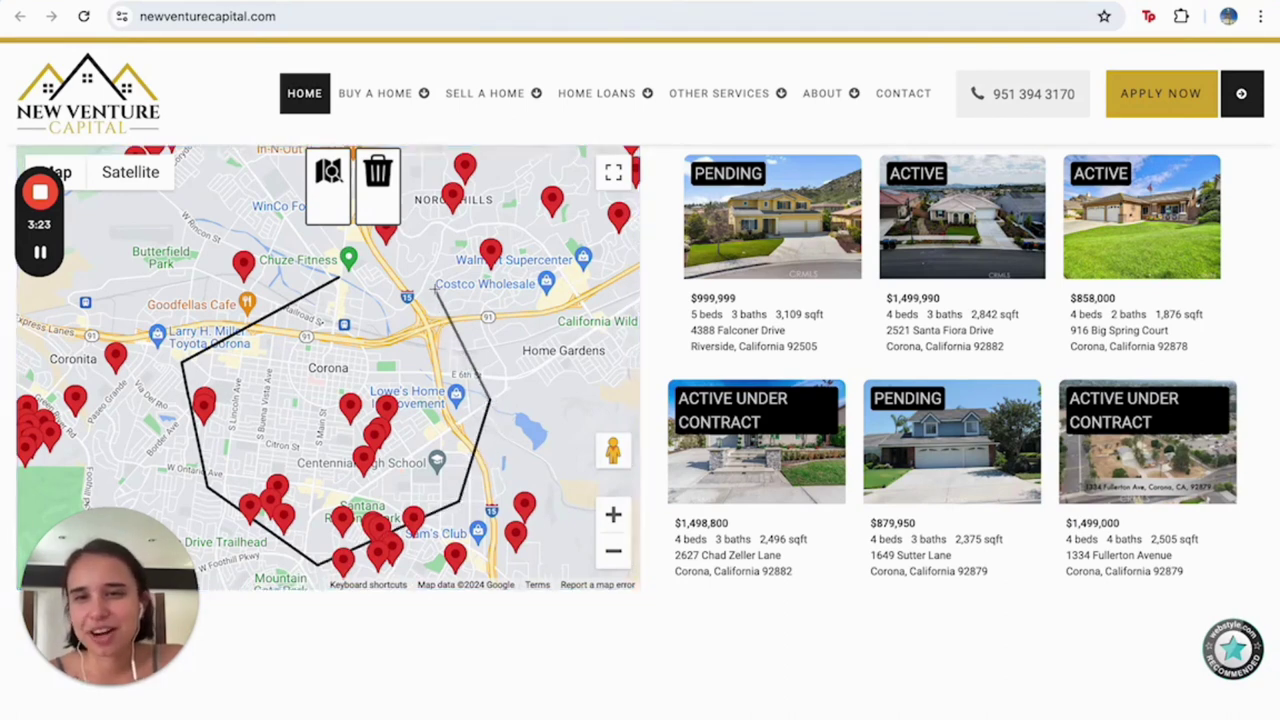
pyautogui.click(343, 279)
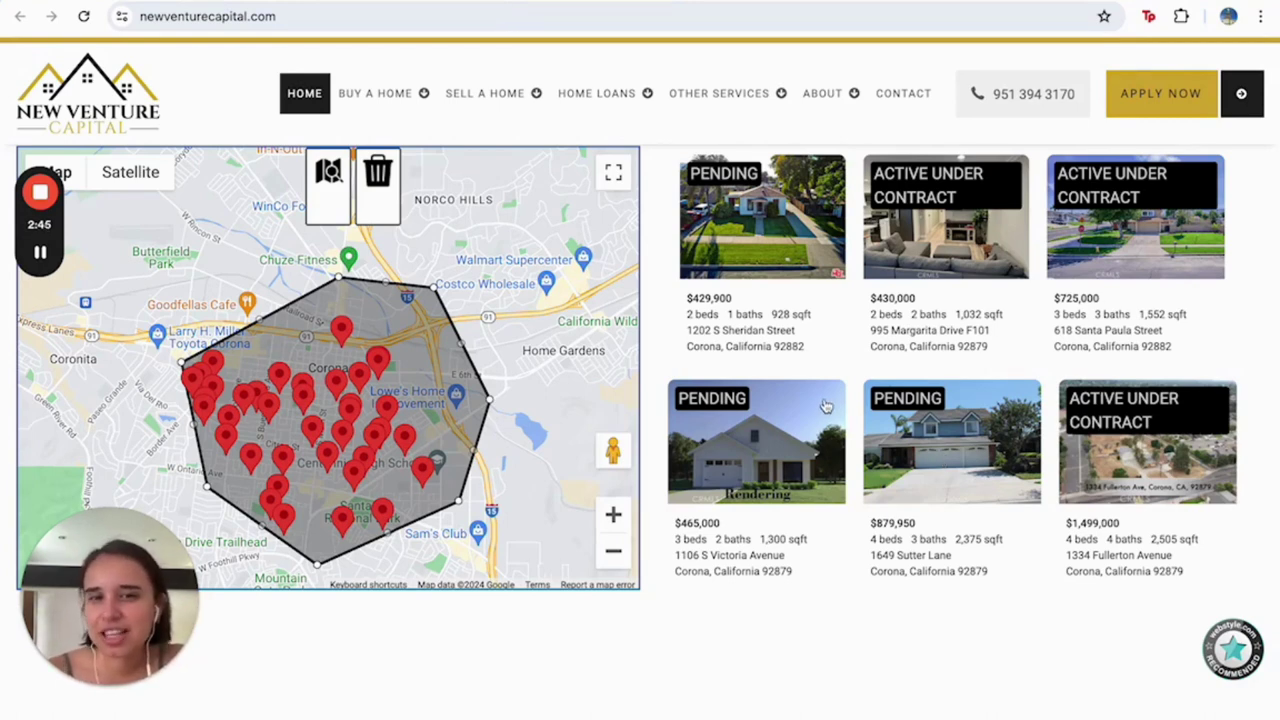
pyautogui.click(946, 259)
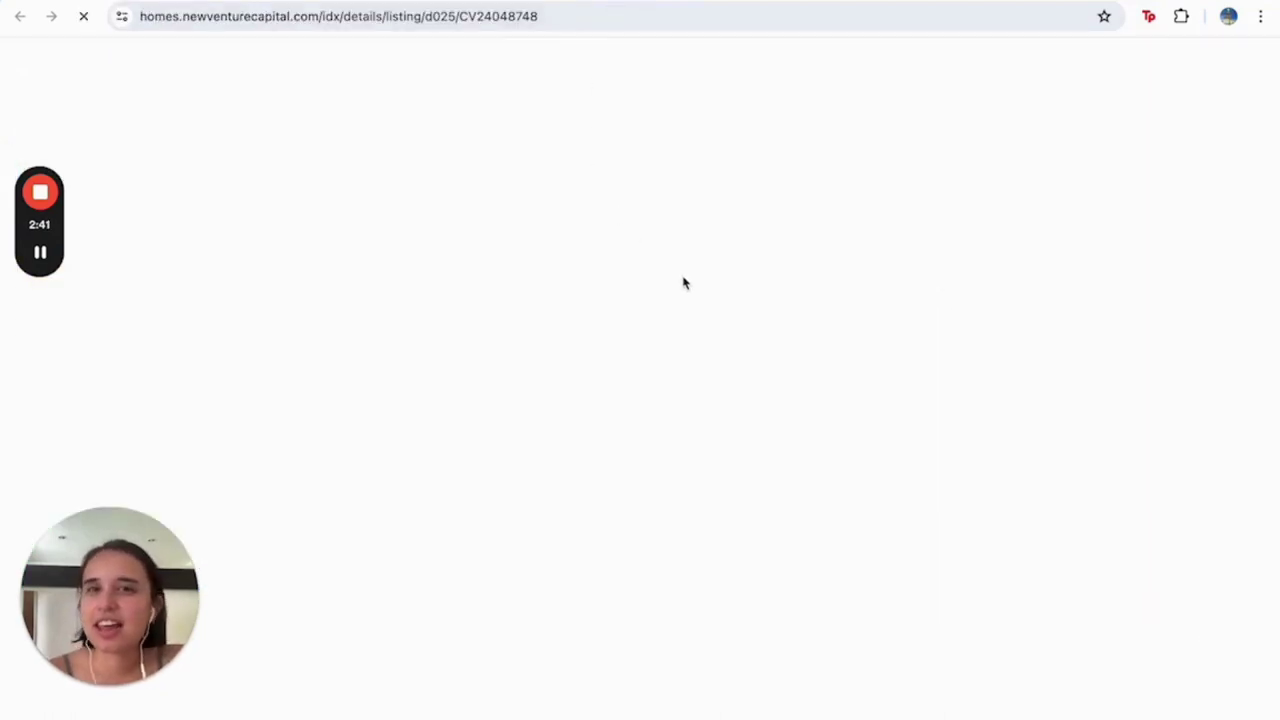
pyautogui.scroll(-3, 840, 434)
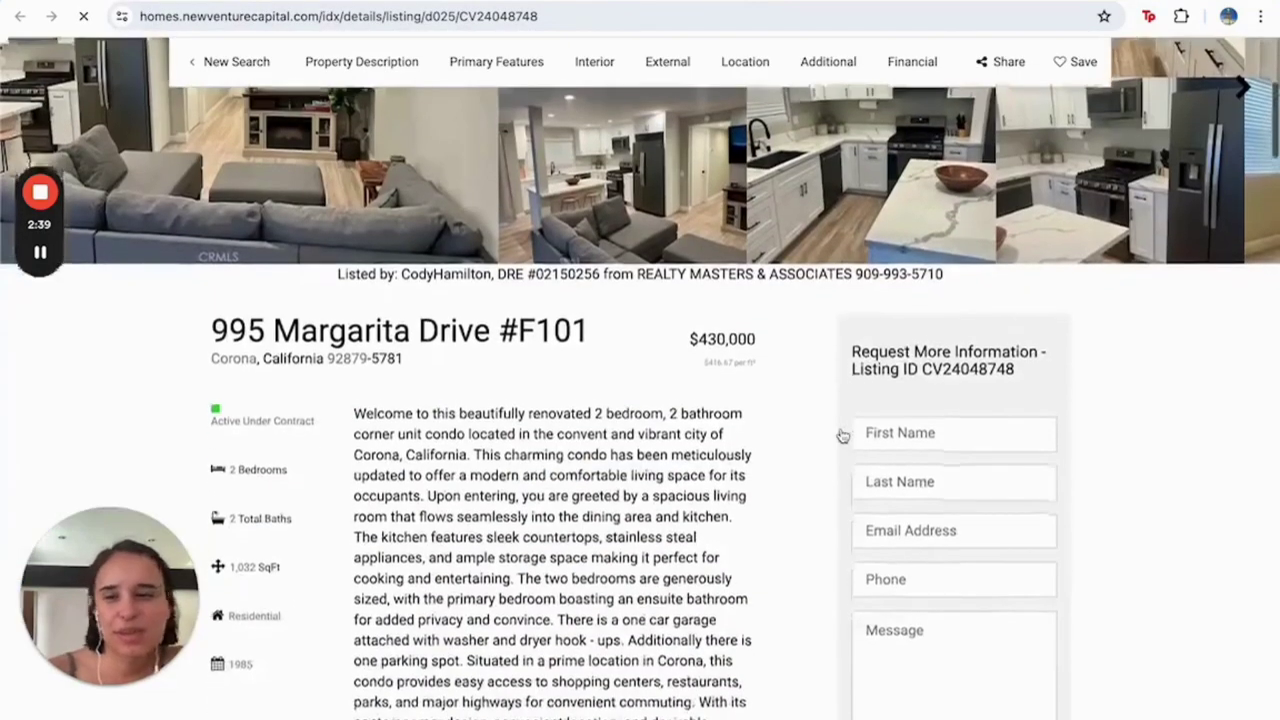
pyautogui.scroll(-5, 704, 430)
pyautogui.scroll(10, 706, 425)
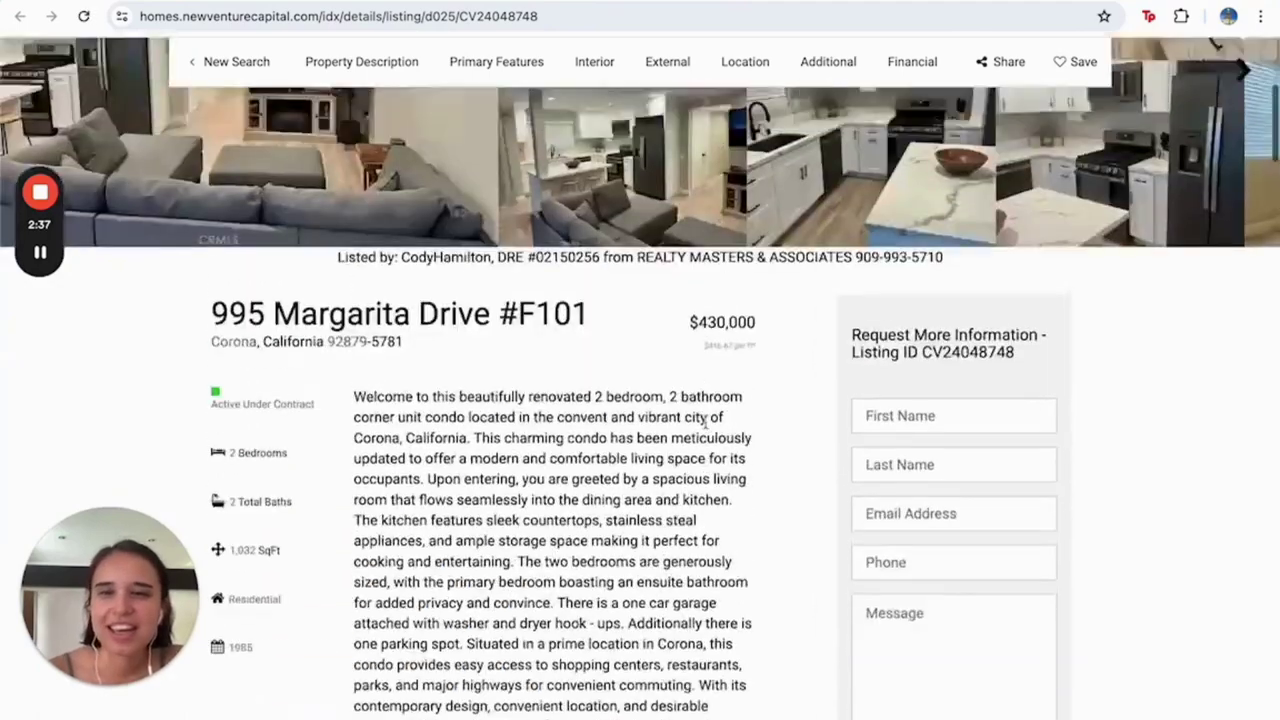
pyautogui.scroll(-4, 705, 430)
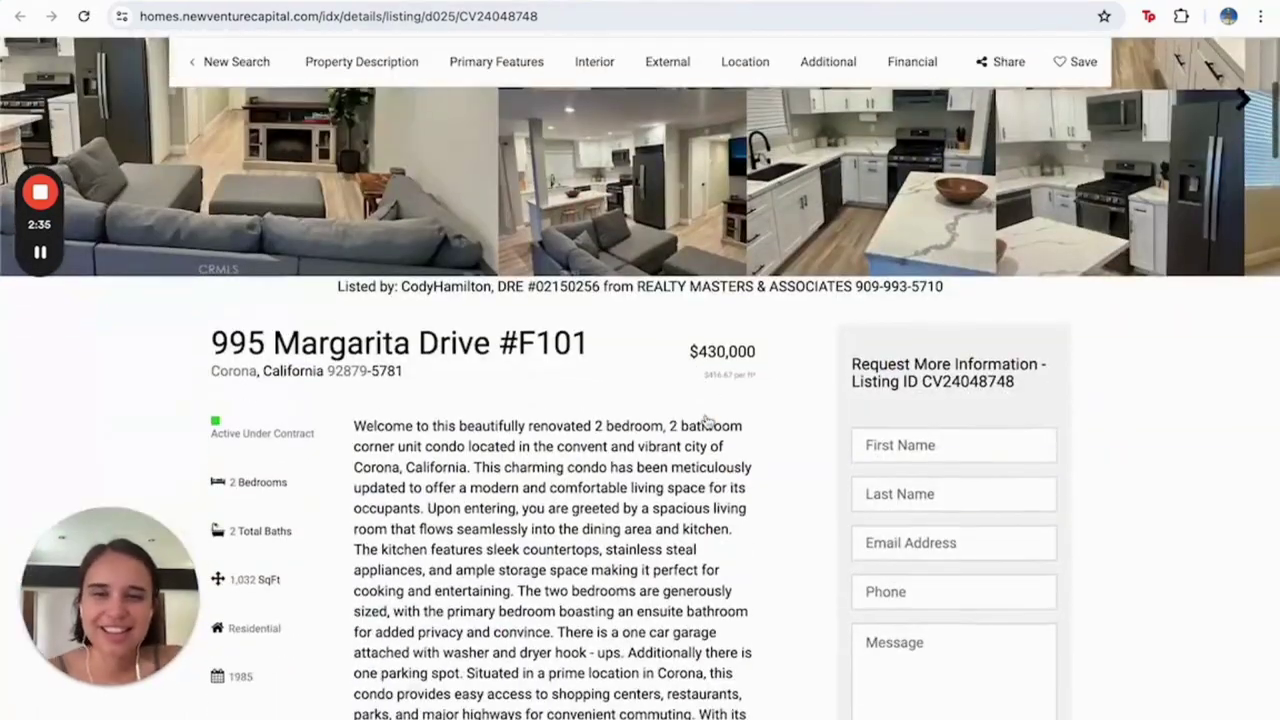
pyautogui.scroll(-6, 706, 421)
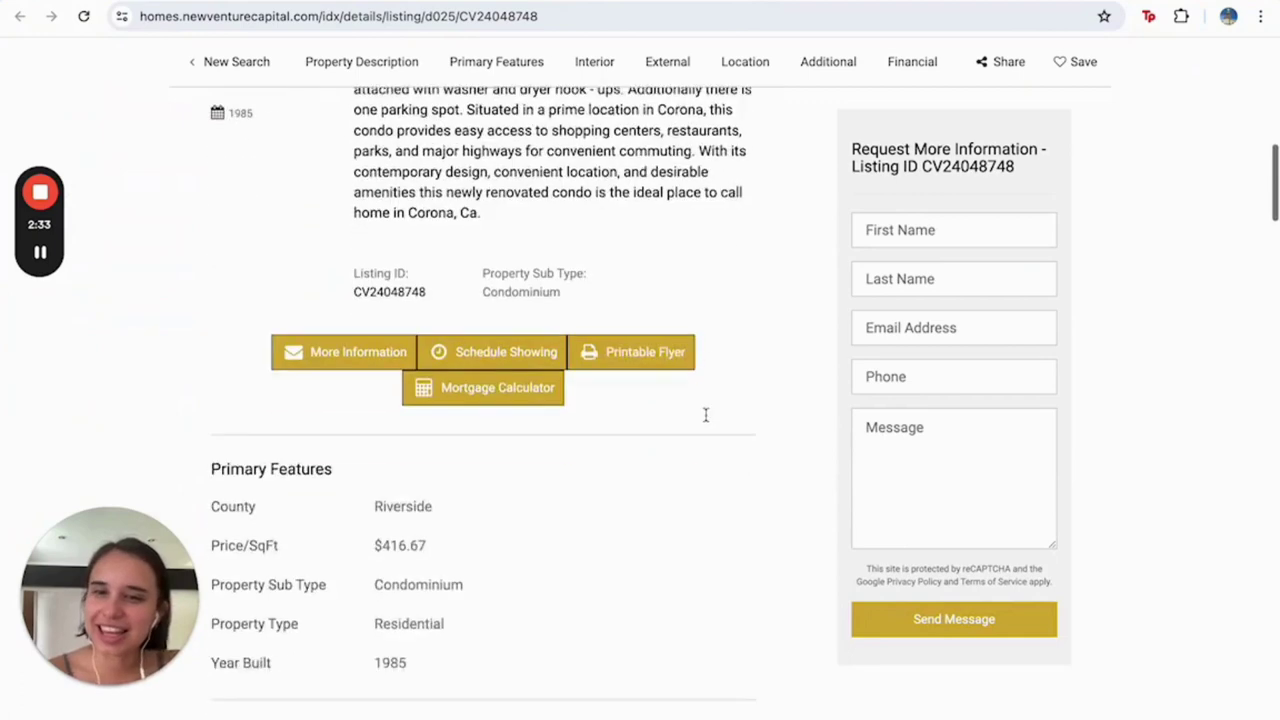
pyautogui.scroll(-3, 706, 421)
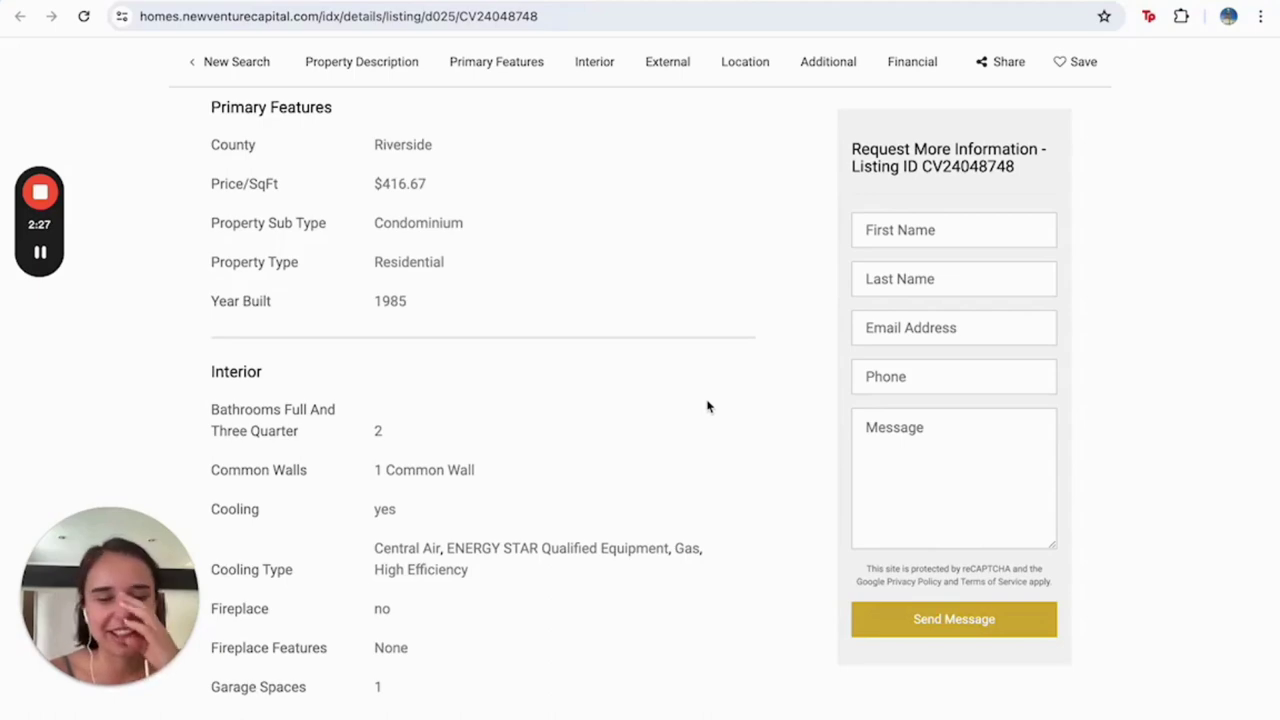
pyautogui.scroll(-4, 706, 406)
pyautogui.scroll(15, 706, 406)
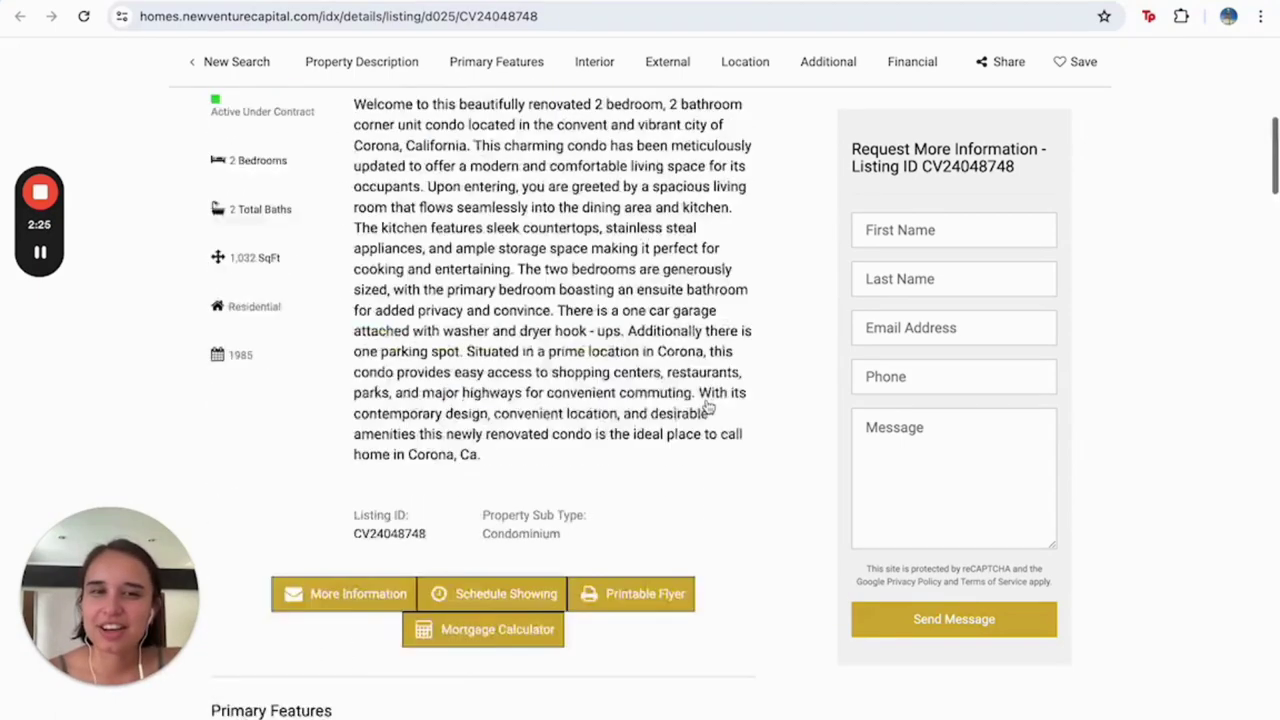
pyautogui.scroll(-3, 655, 440)
pyautogui.scroll(1, 625, 455)
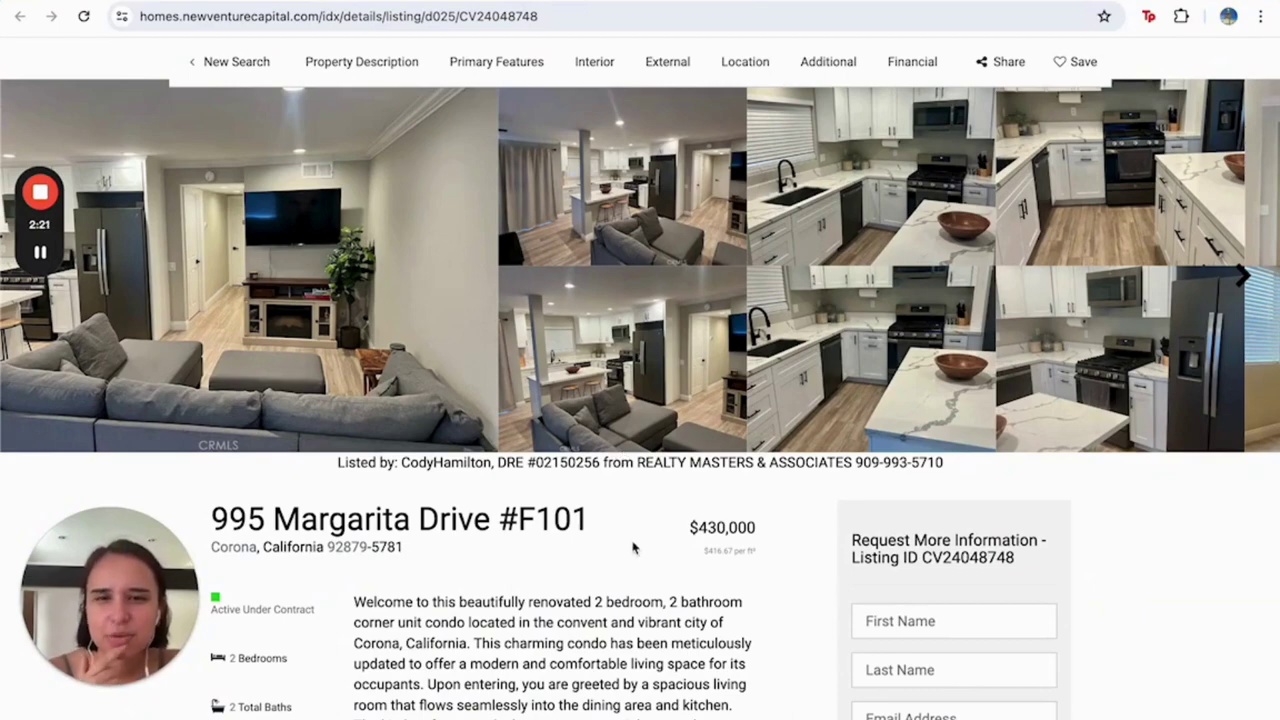
pyautogui.scroll(-1, 632, 545)
pyautogui.scroll(-8, 635, 530)
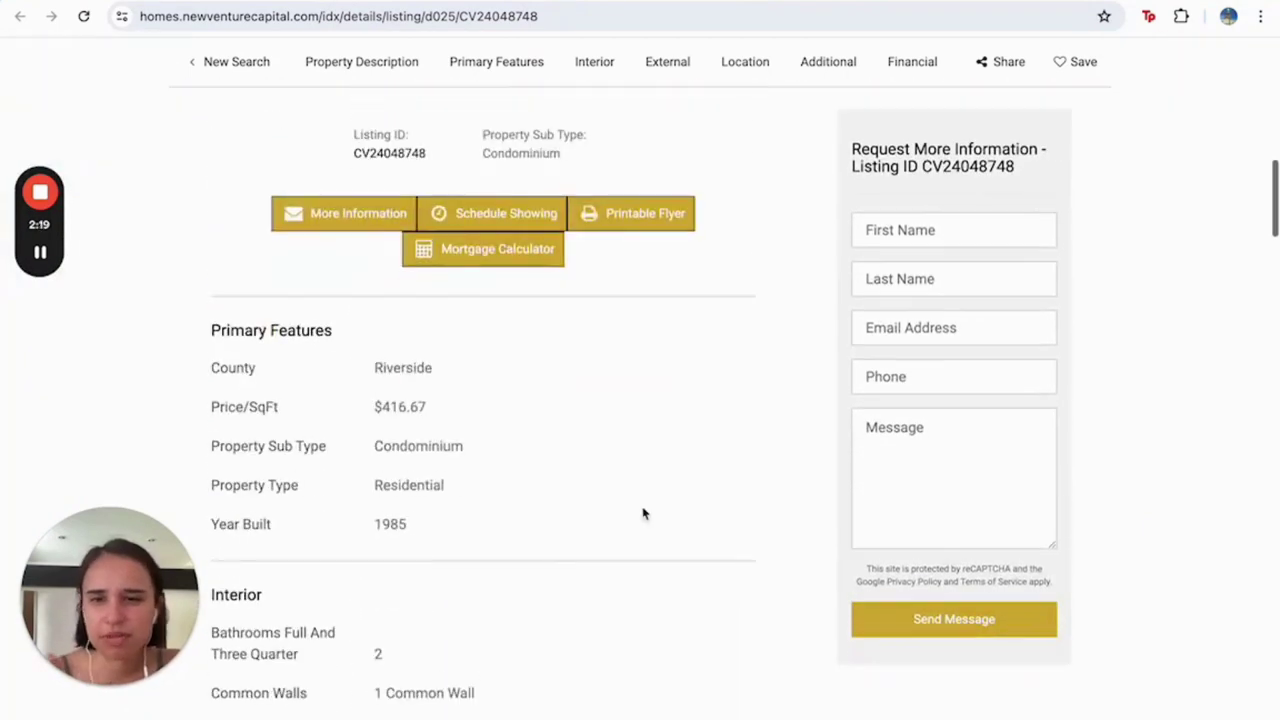
pyautogui.scroll(-3, 643, 511)
pyautogui.scroll(-4, 645, 500)
pyautogui.scroll(2, 650, 485)
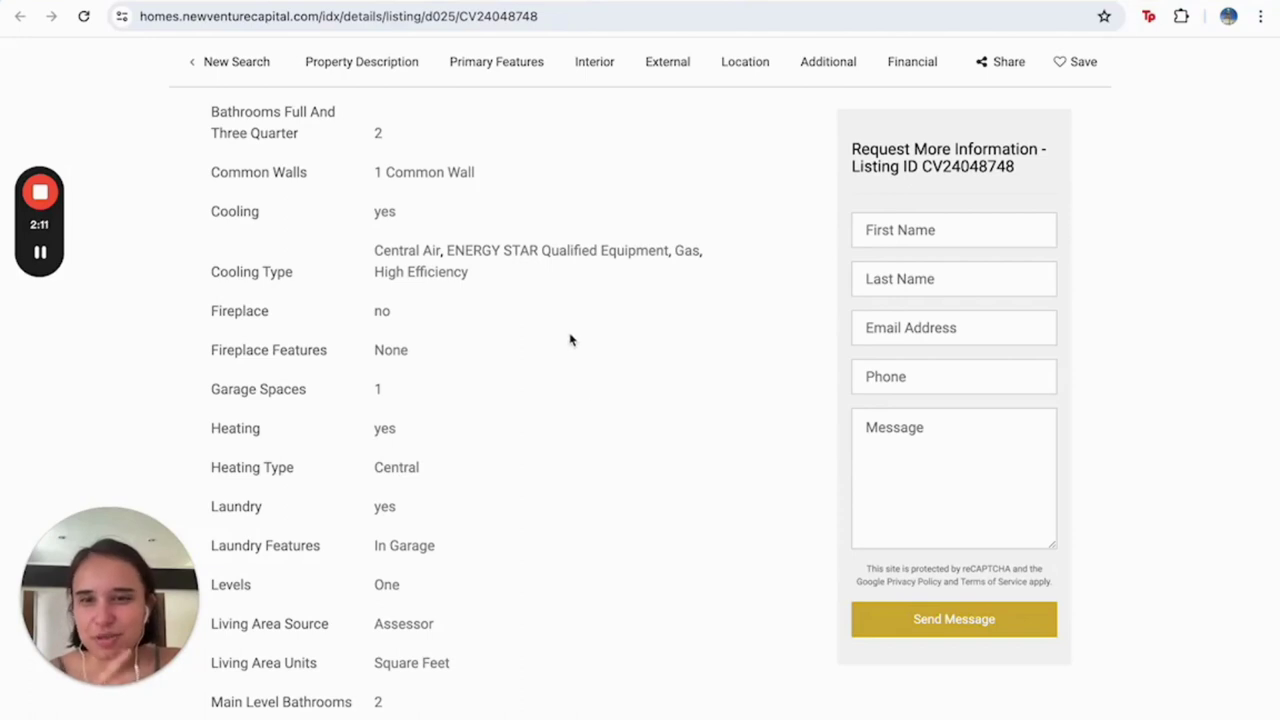
pyautogui.scroll(-4, 460, 551)
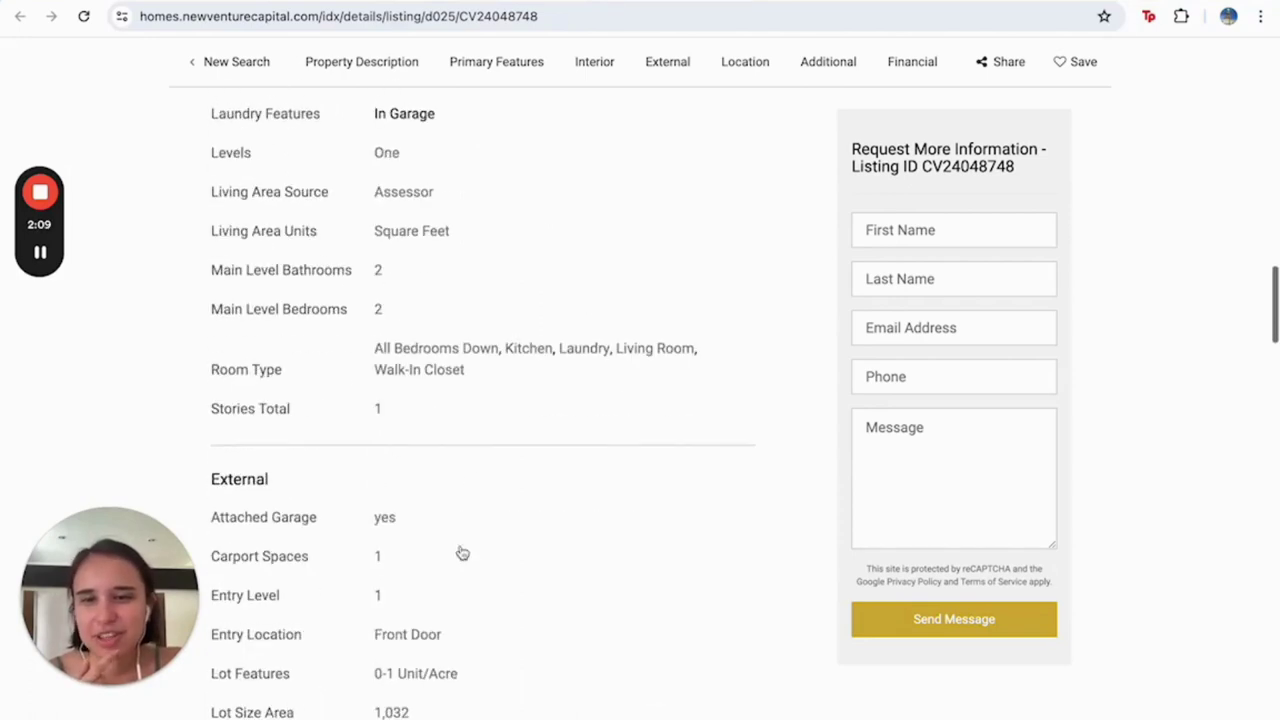
pyautogui.scroll(-3, 460, 552)
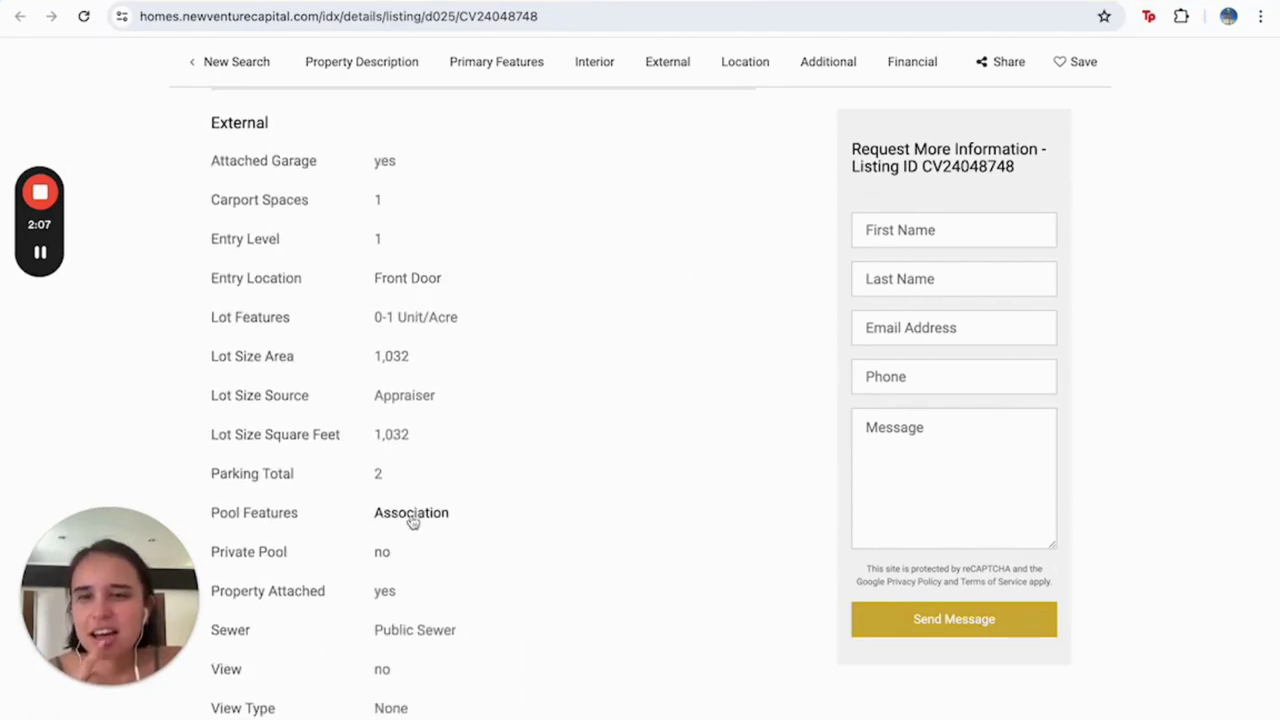
pyautogui.scroll(-3, 418, 500)
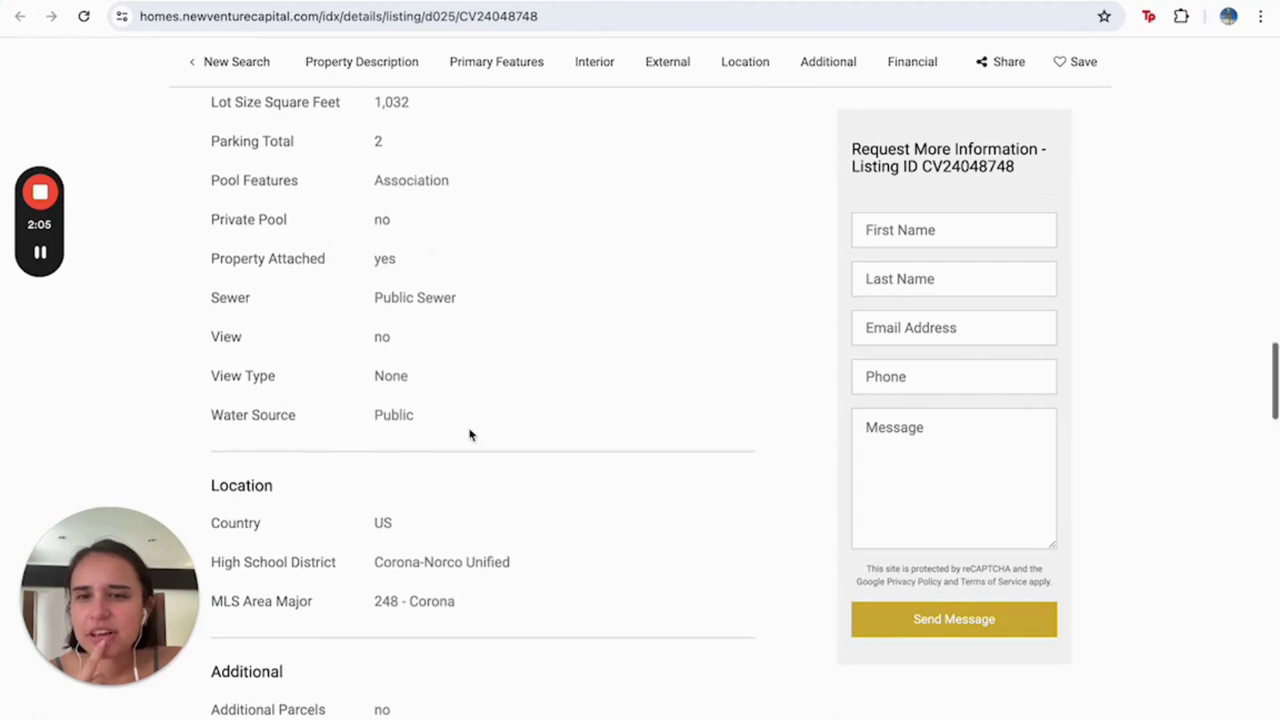
pyautogui.scroll(-3, 470, 435)
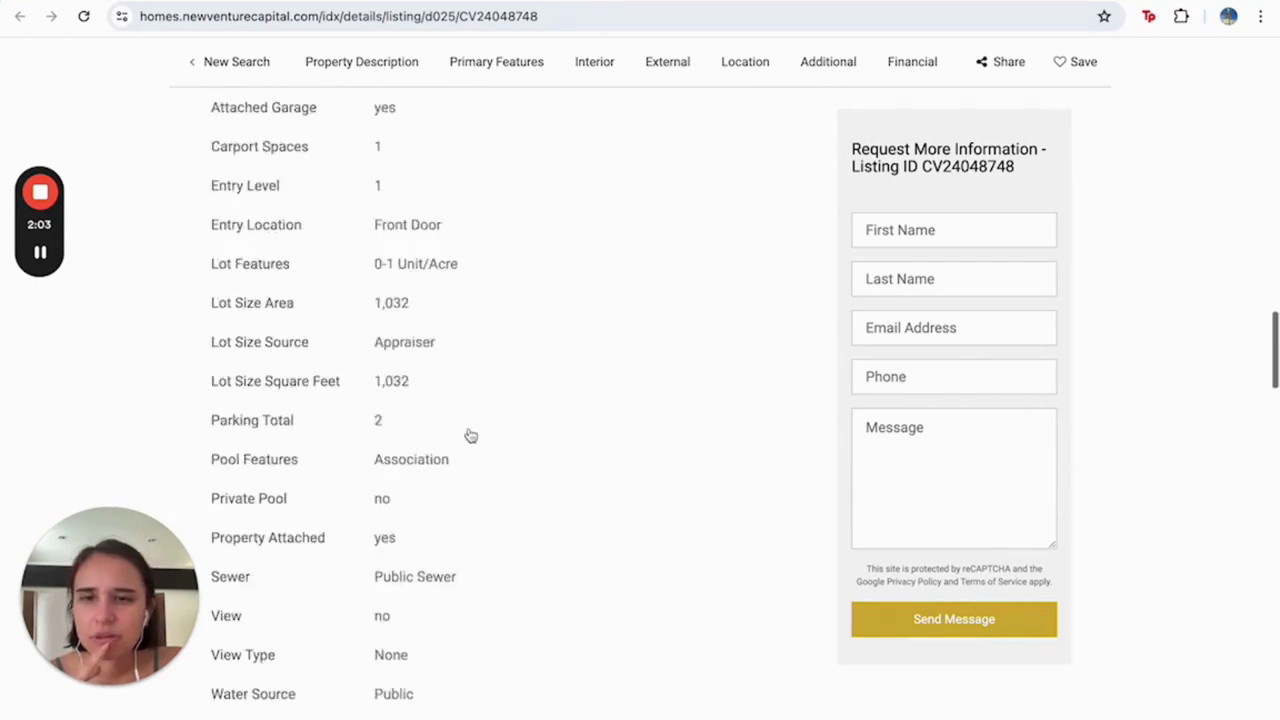
pyautogui.scroll(8, 470, 435)
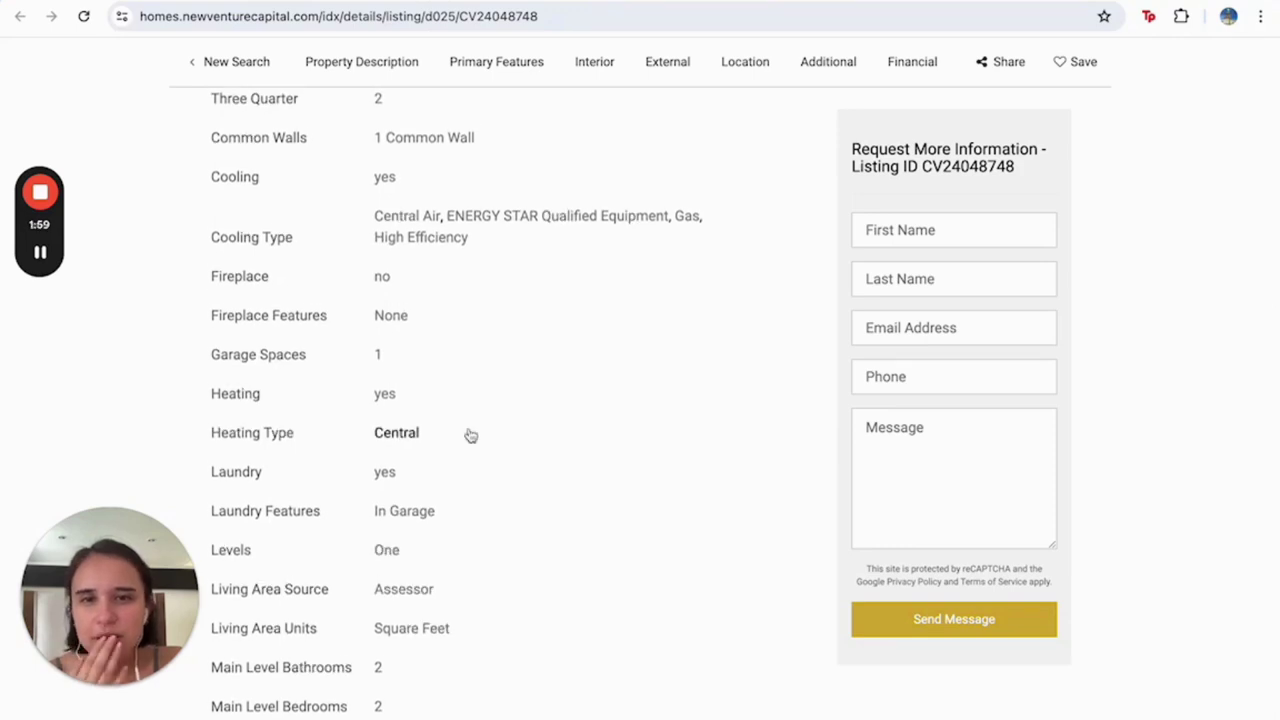
pyautogui.scroll(1, 470, 436)
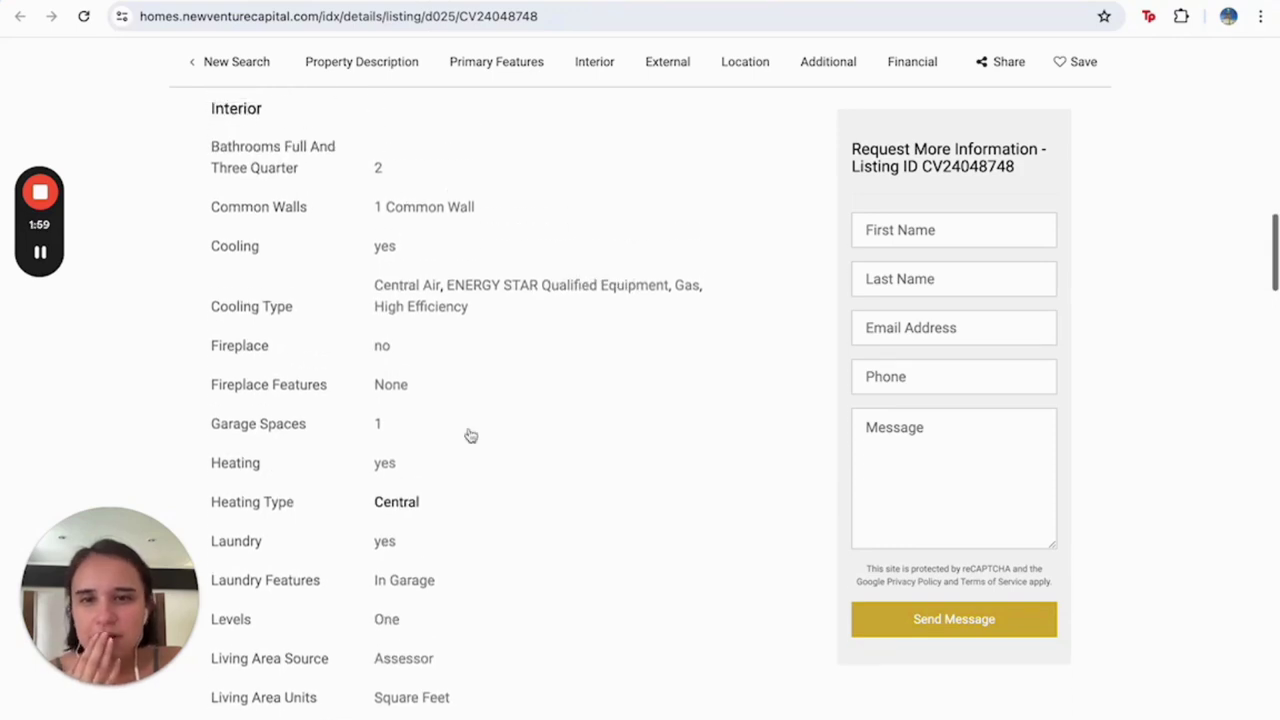
pyautogui.scroll(2, 470, 436)
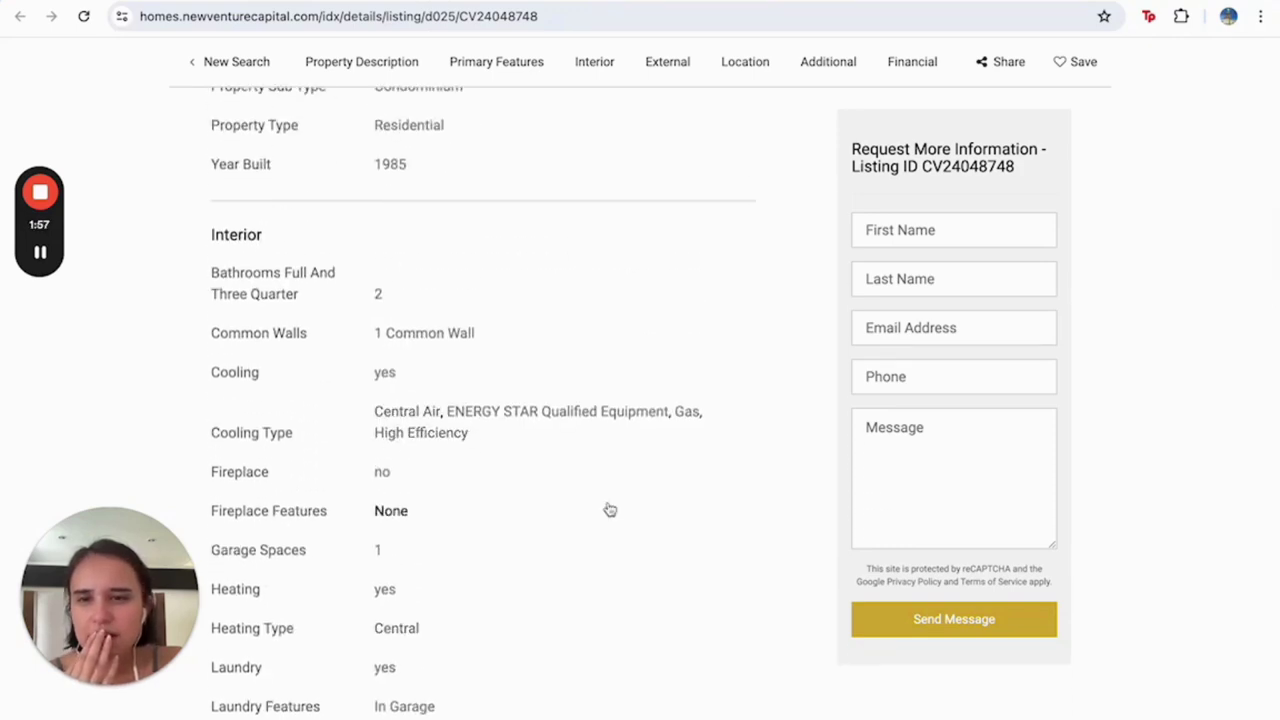
# Filter listings to Central Air cooling and browse the 490 results, priced from $7,772,138 down
pyautogui.click(414, 422)
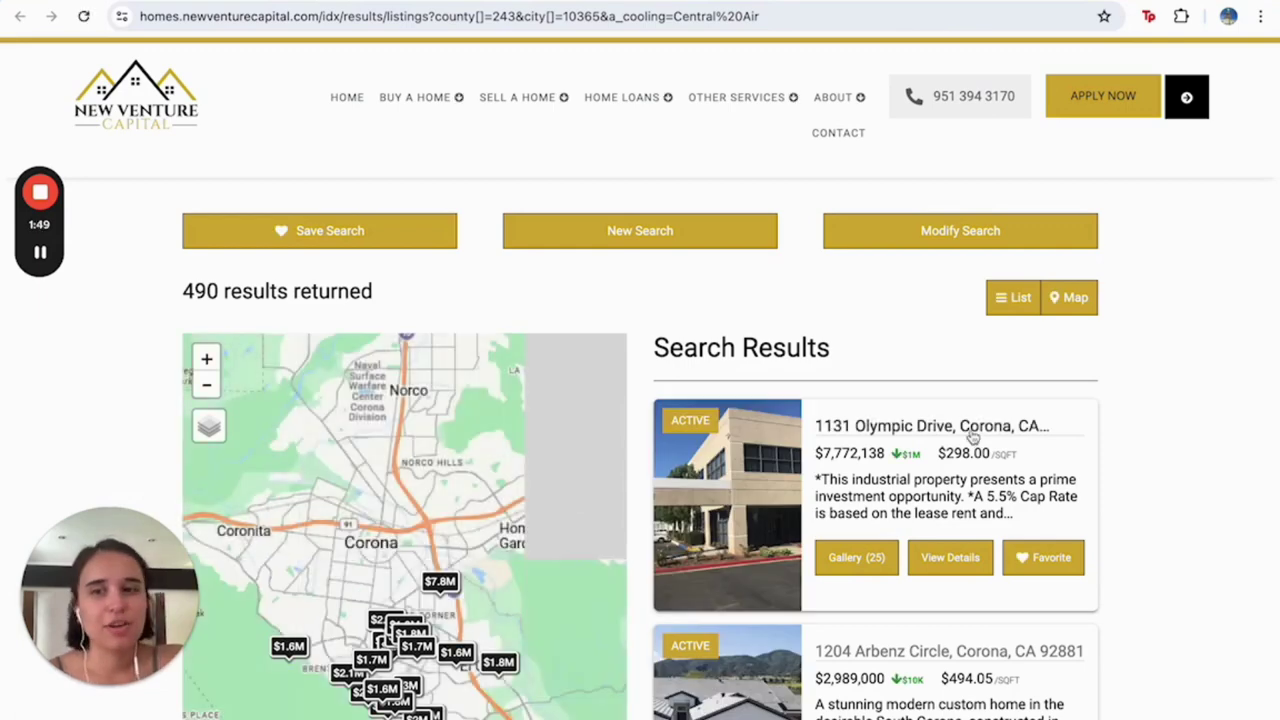
pyautogui.scroll(-4, 1100, 449)
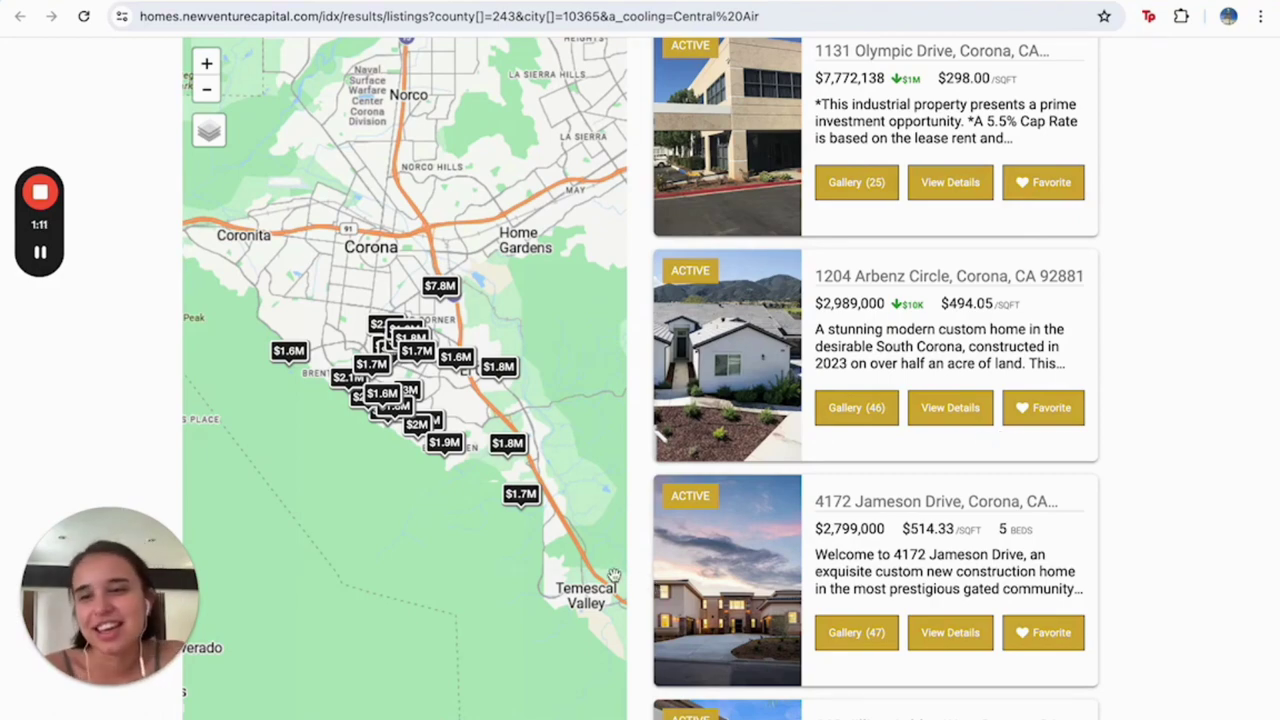
pyautogui.scroll(-4, 650, 545)
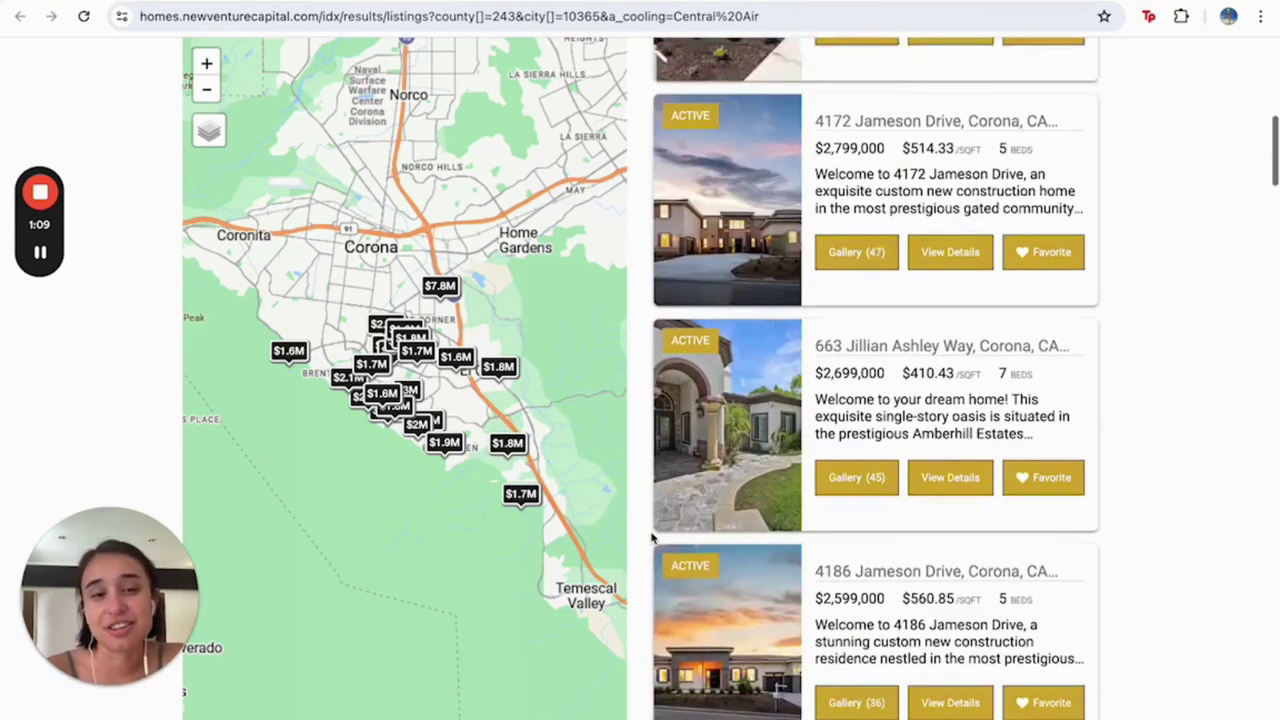
pyautogui.scroll(-4, 640, 486)
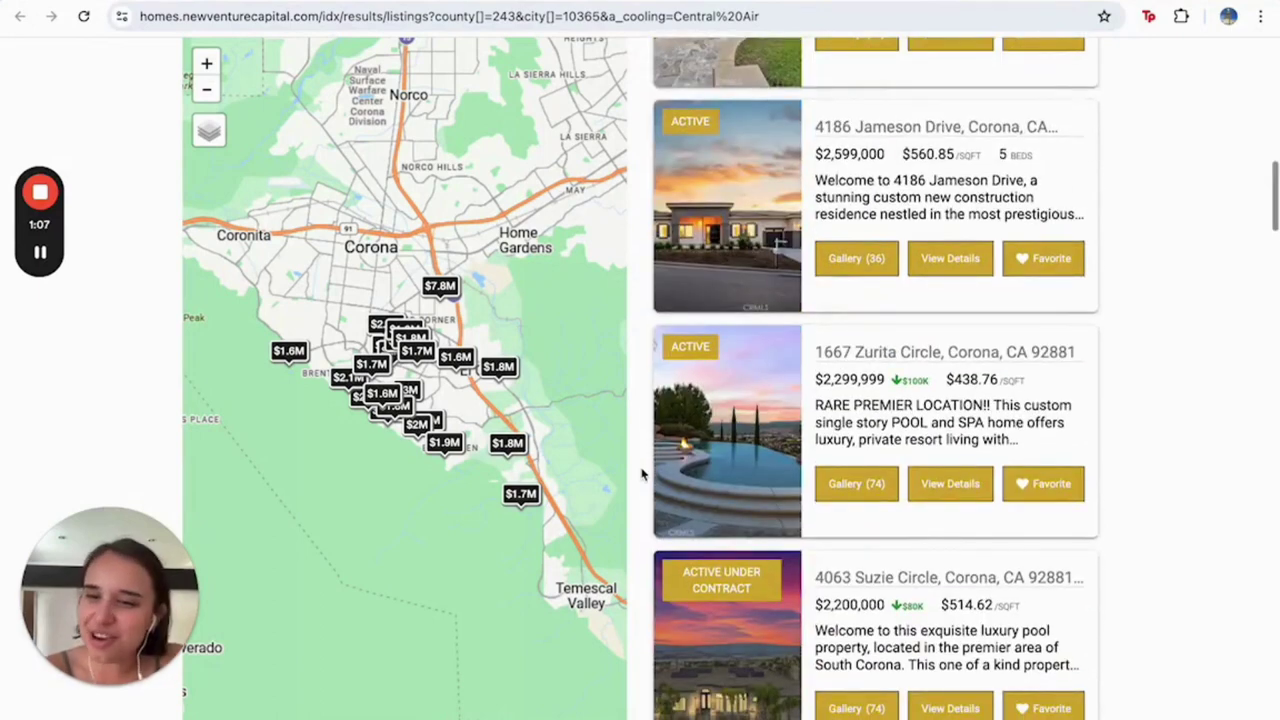